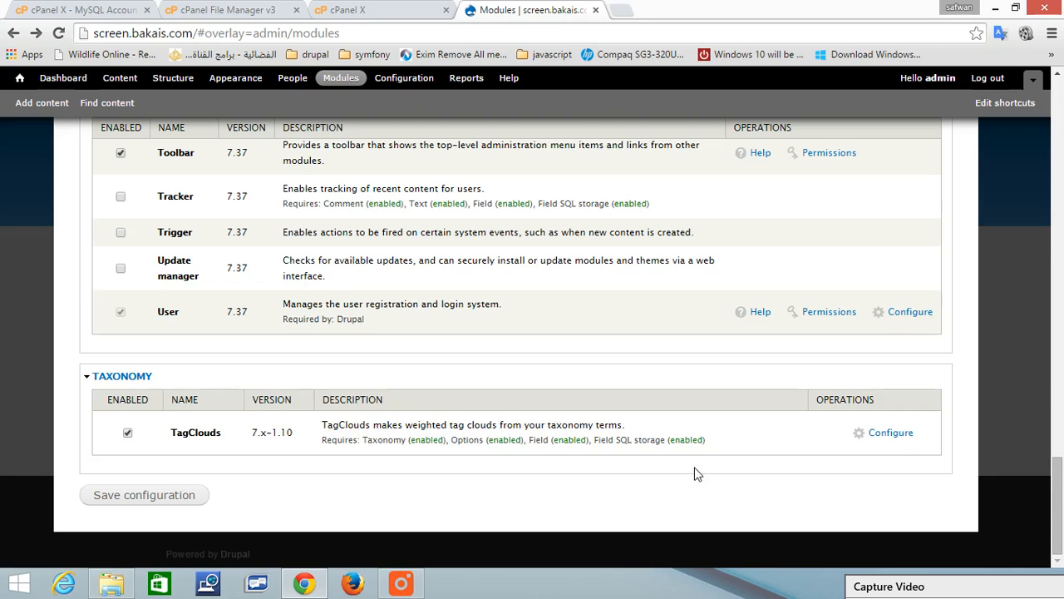
Step: Open the TagClouds module configuration and review its sort order, display type, tag amount and level settings
left_click(894, 444)
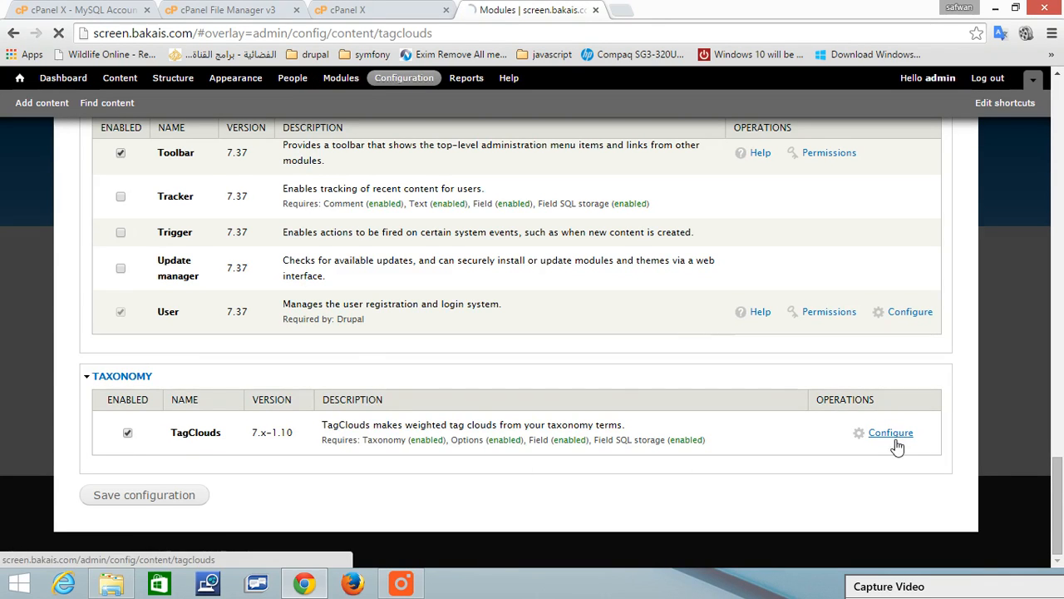
scroll(301, 281, "down", 1)
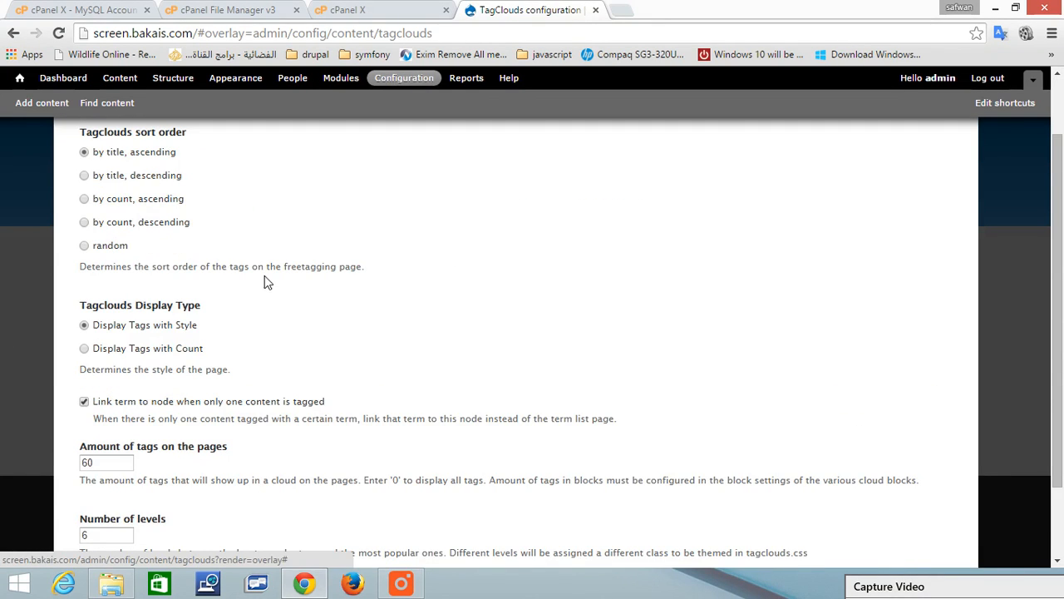
scroll(175, 313, "up", 1)
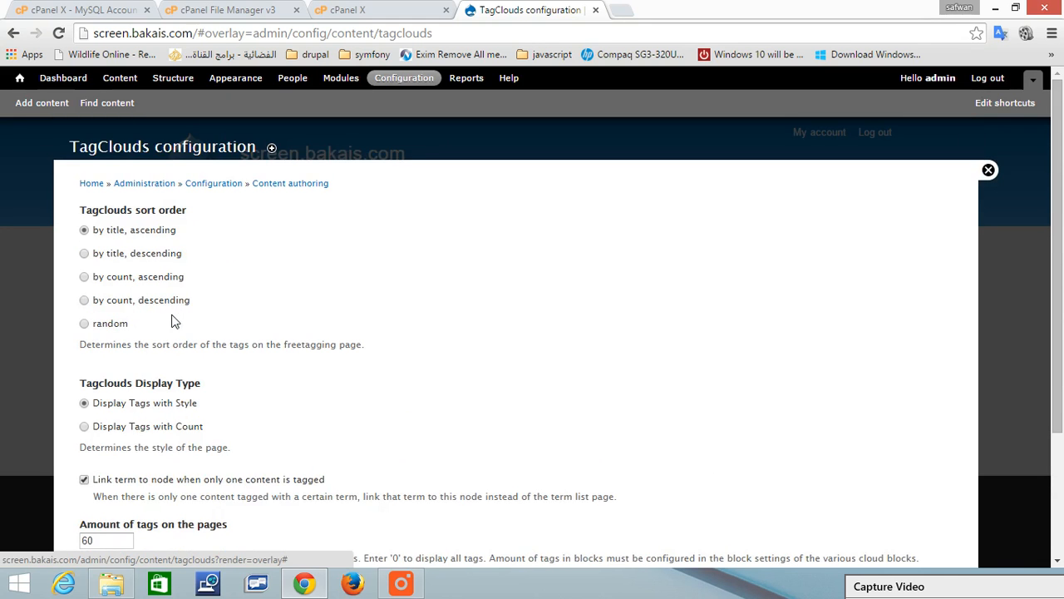
scroll(162, 361, "down", 2)
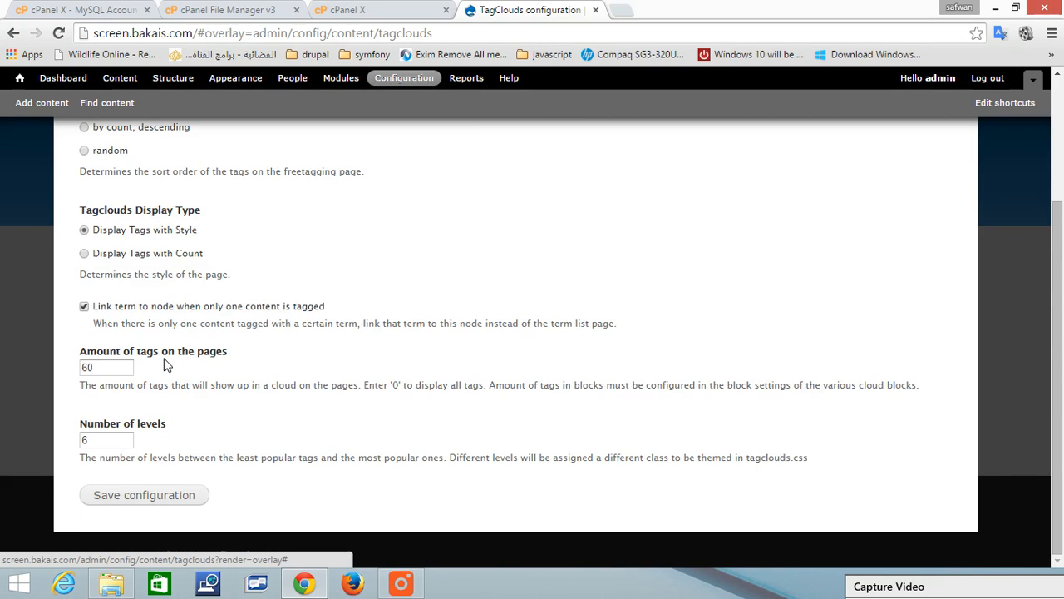
scroll(173, 360, "up", 2)
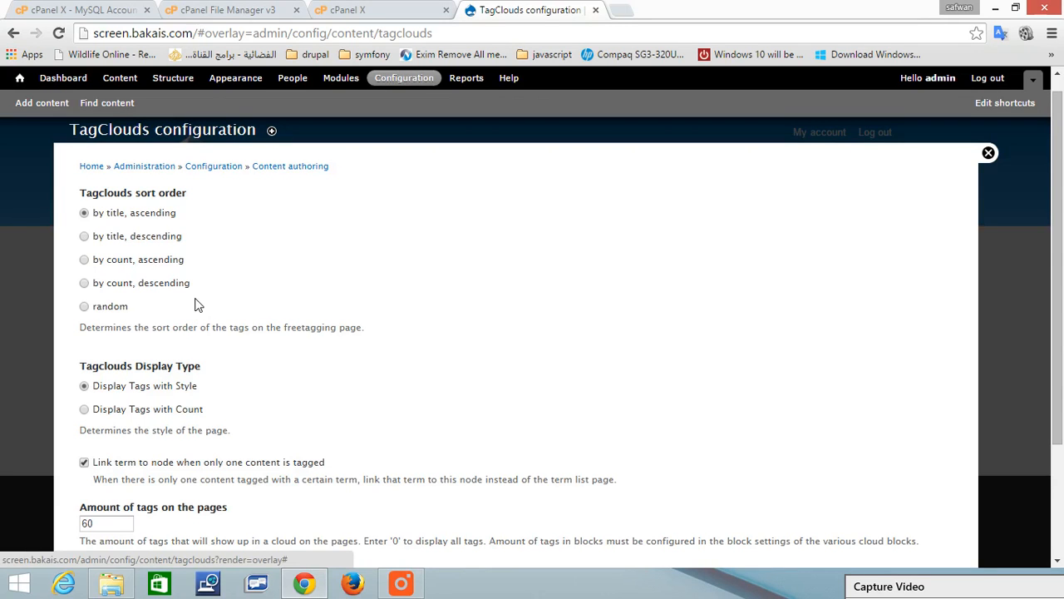
Step: Add a taxonomy term named "Term one" to the Tags vocabulary and save it
left_click(174, 78)
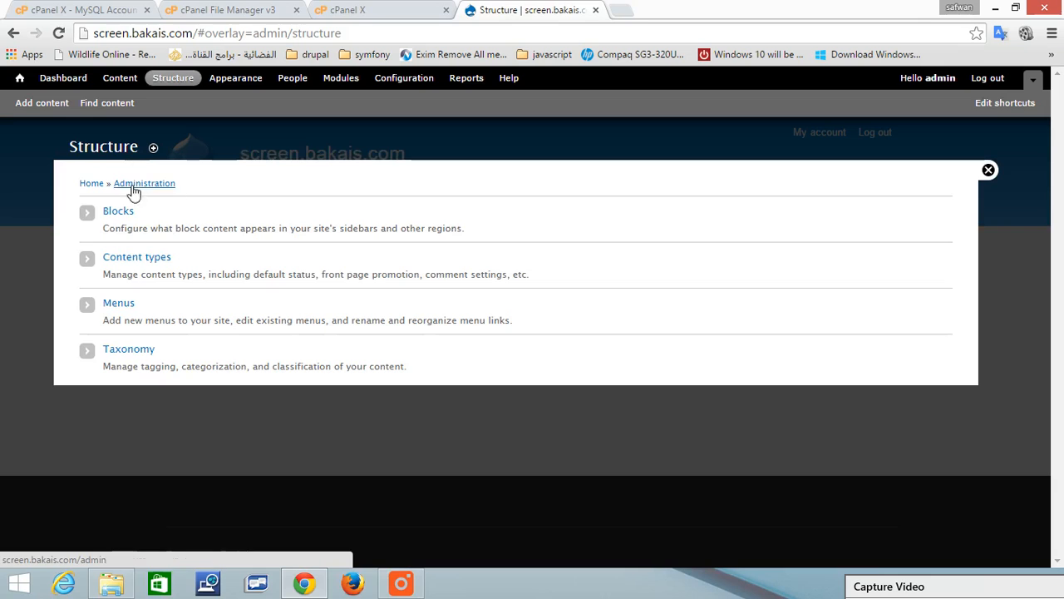
left_click(131, 350)
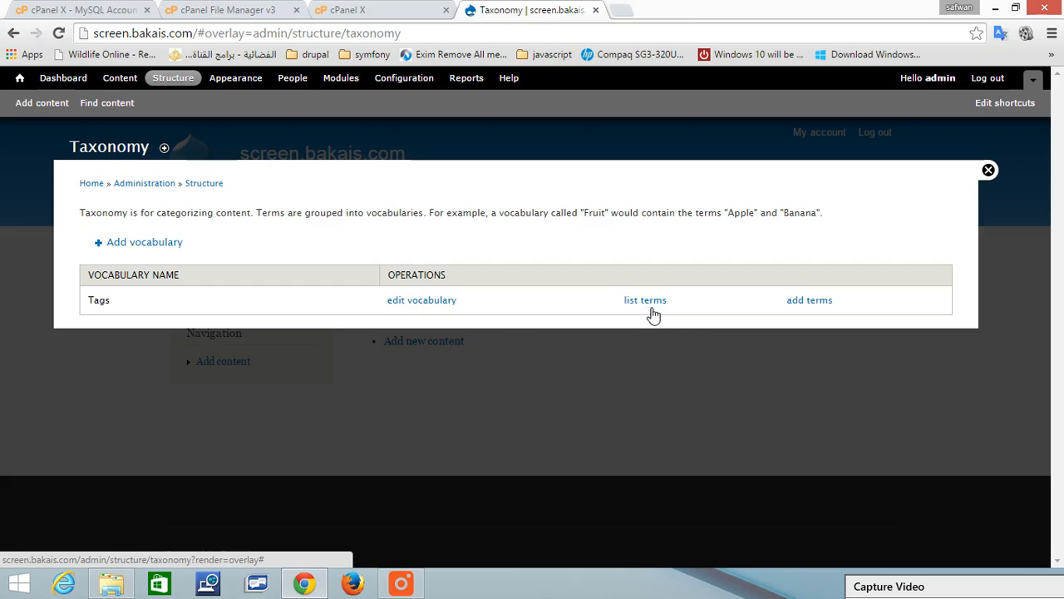
left_click(805, 305)
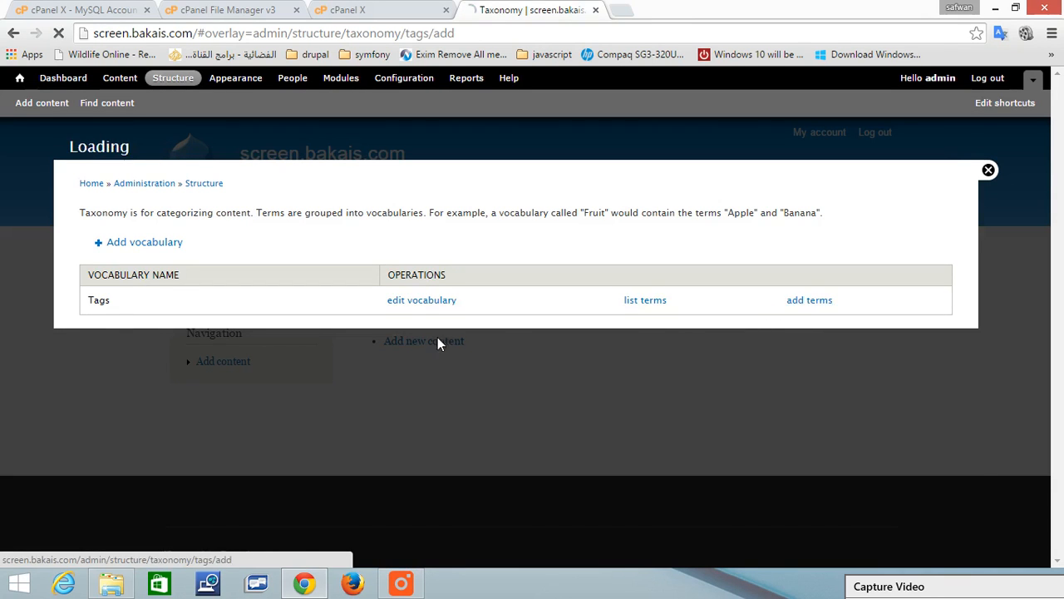
left_click(151, 227)
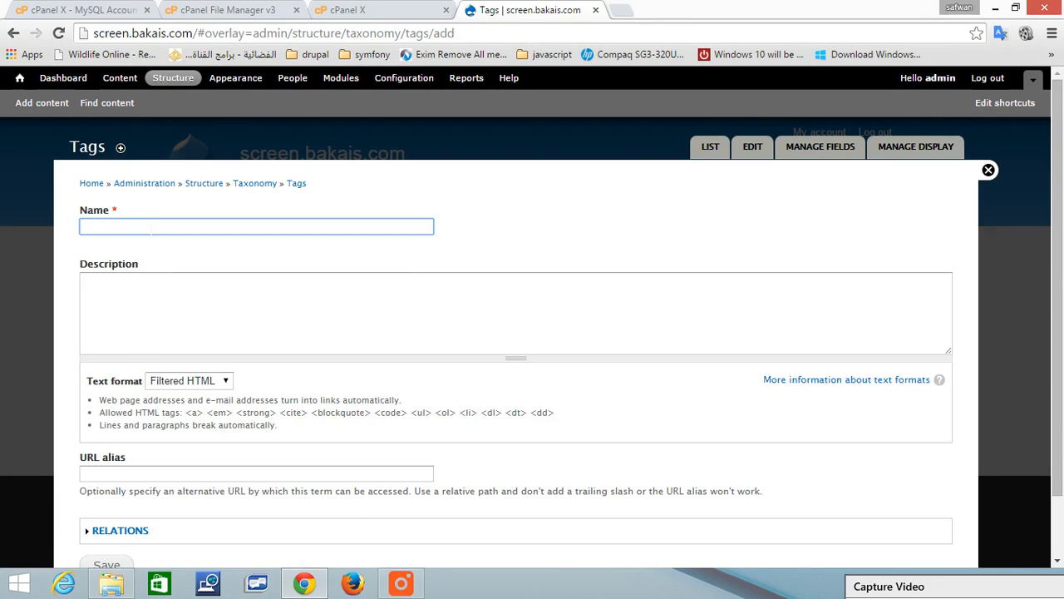
type("Term one")
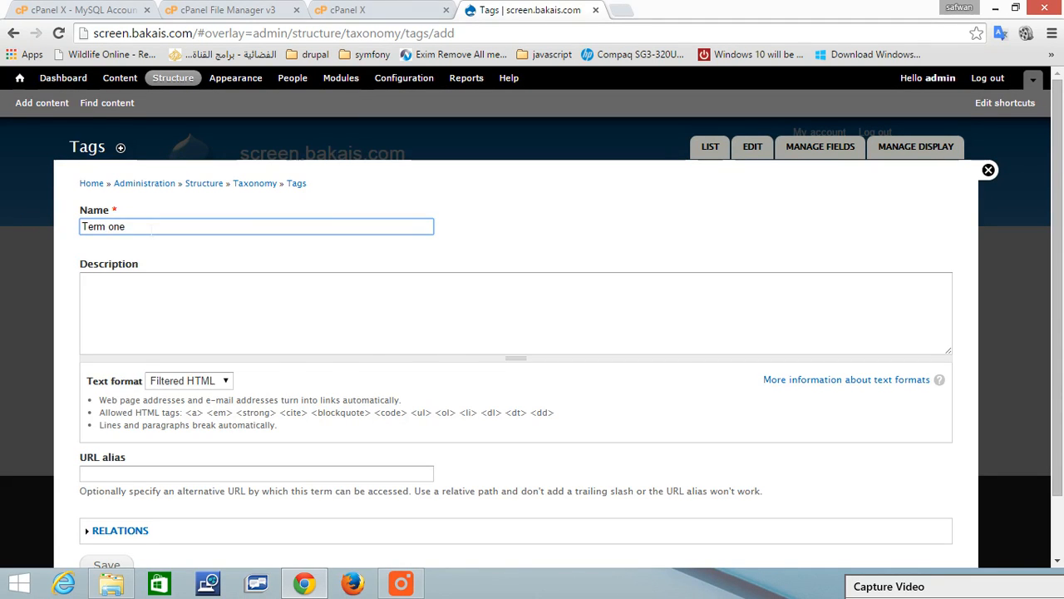
scroll(515, 333, "down", 2)
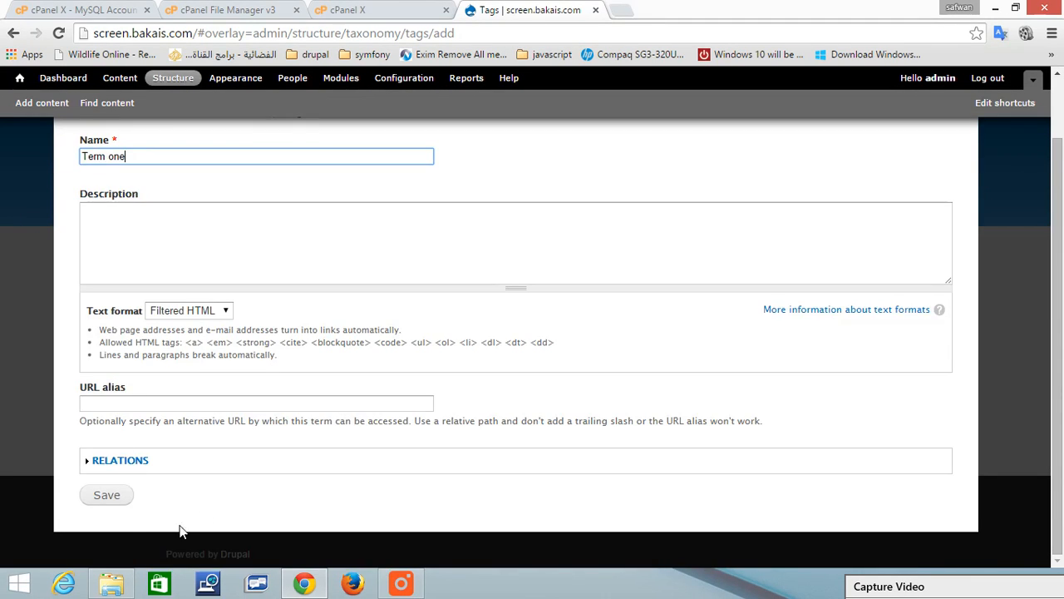
left_click(105, 502)
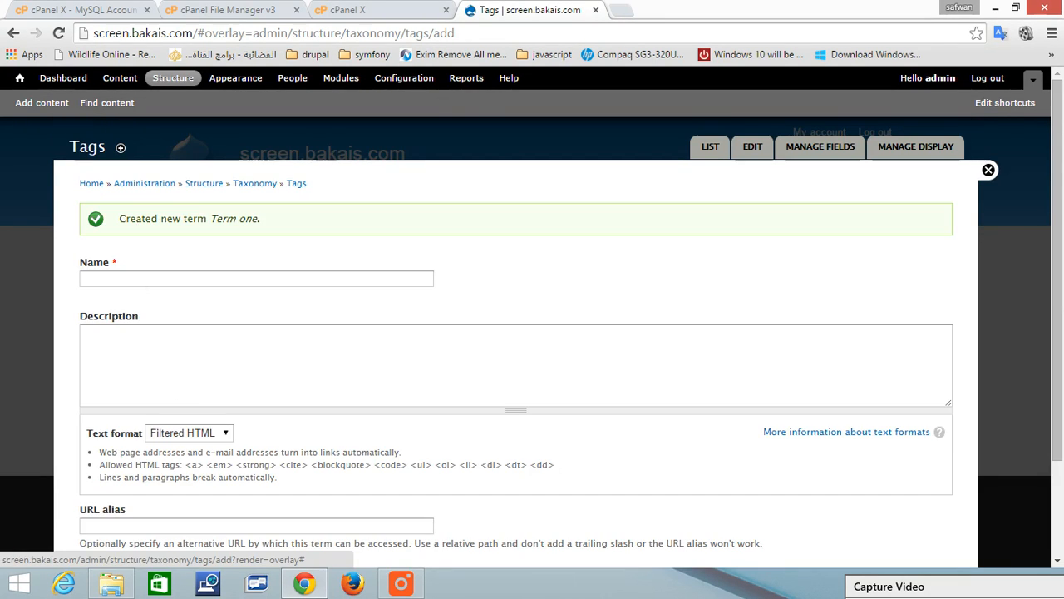
Step: Create another term named "Term two" in the Tags vocabulary
type("Te")
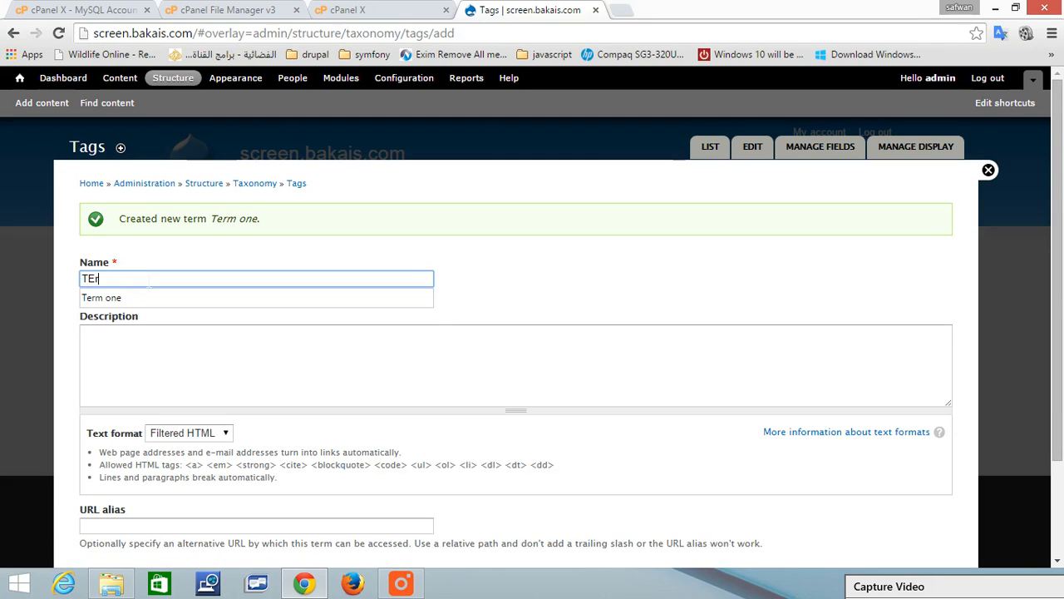
type("rm two")
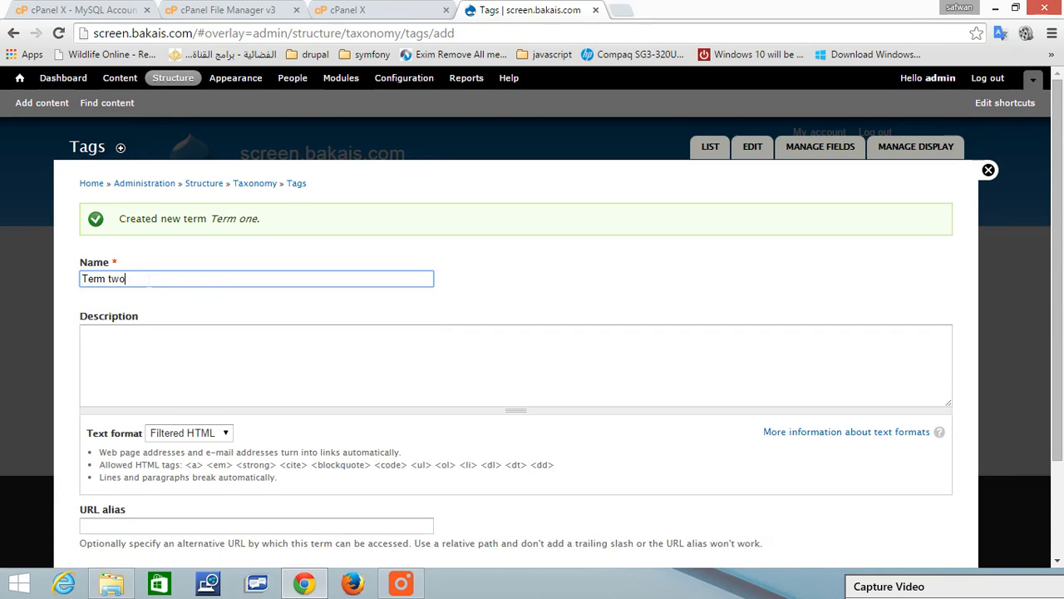
scroll(515, 333, "down", 3)
left_click(105, 495)
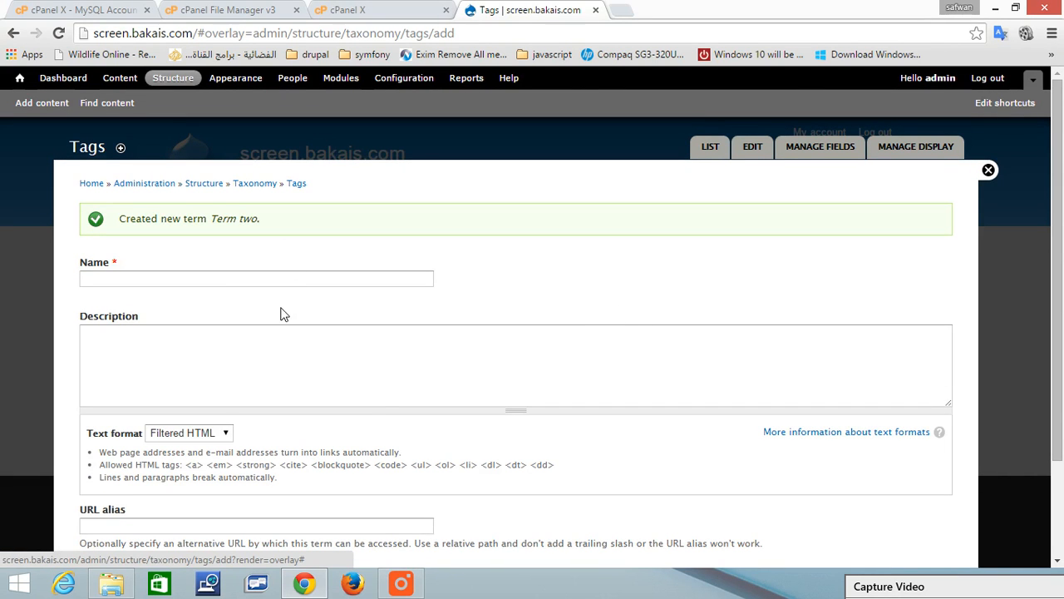
Step: Create and save a term named "Third term" in the Tags vocabulary
left_click(116, 277)
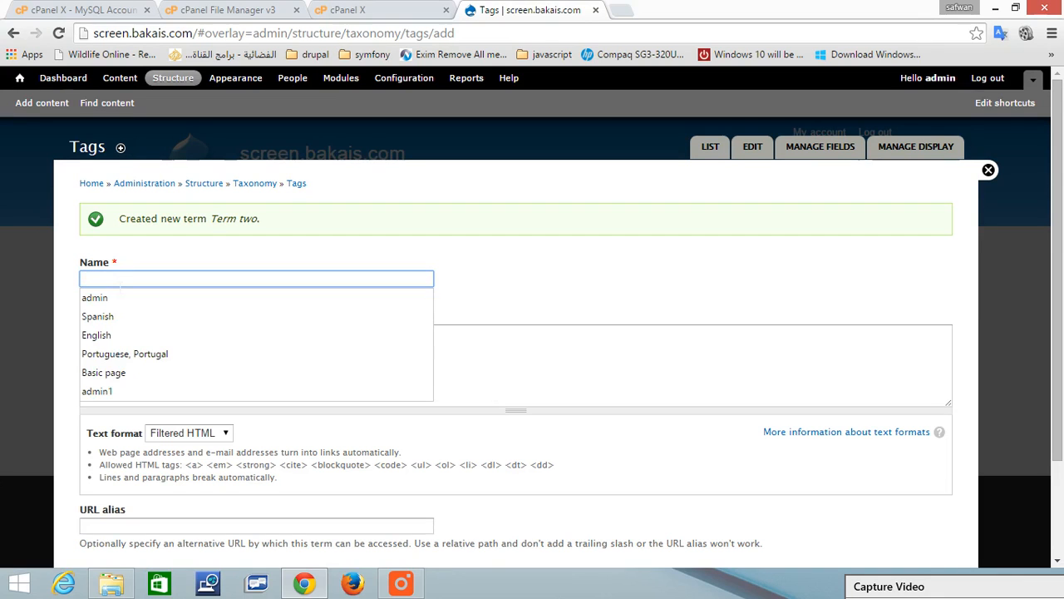
type("Third te")
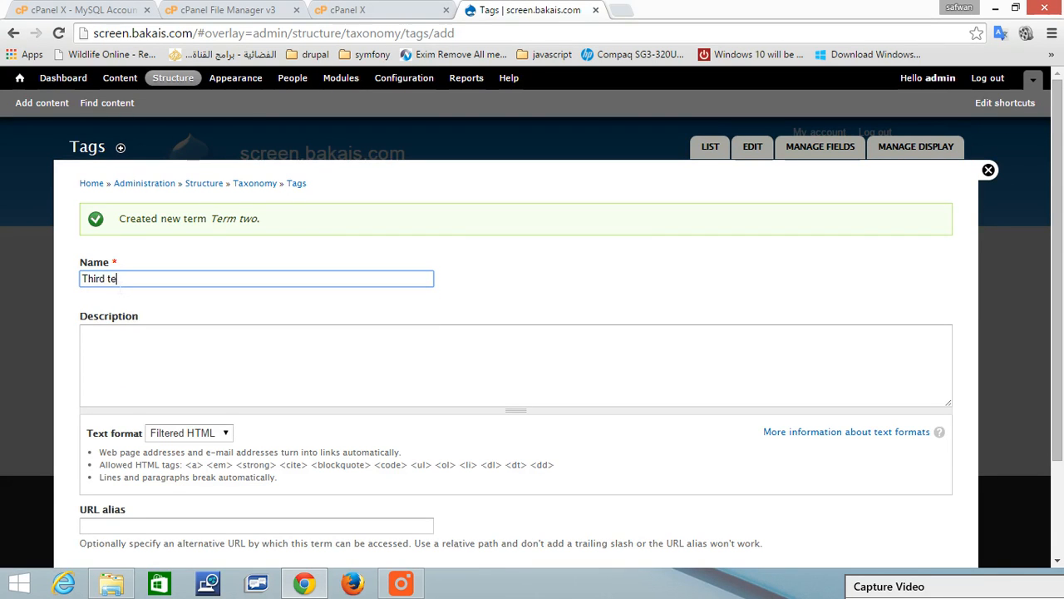
type("rm")
scroll(266, 196, "down", 3)
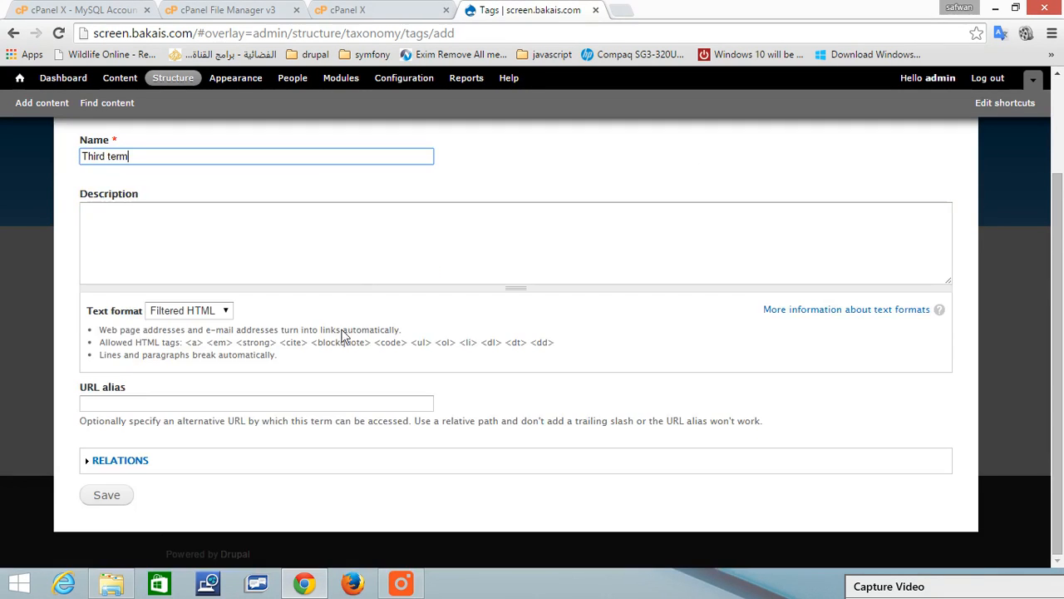
left_click(100, 506)
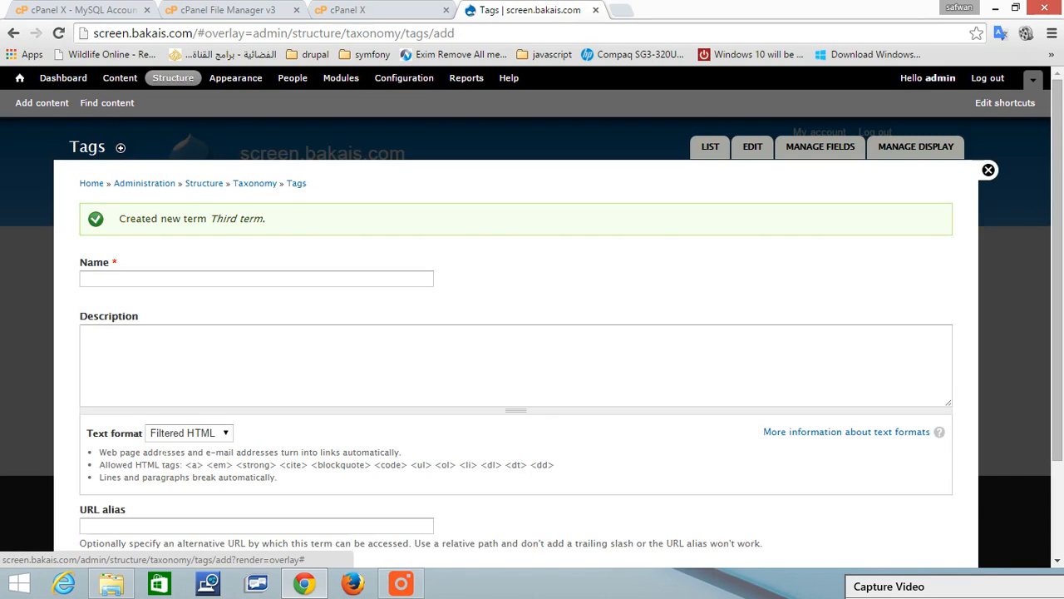
Step: Open the fields of the Basic page content type and set the new field's type to Term reference
left_click(184, 84)
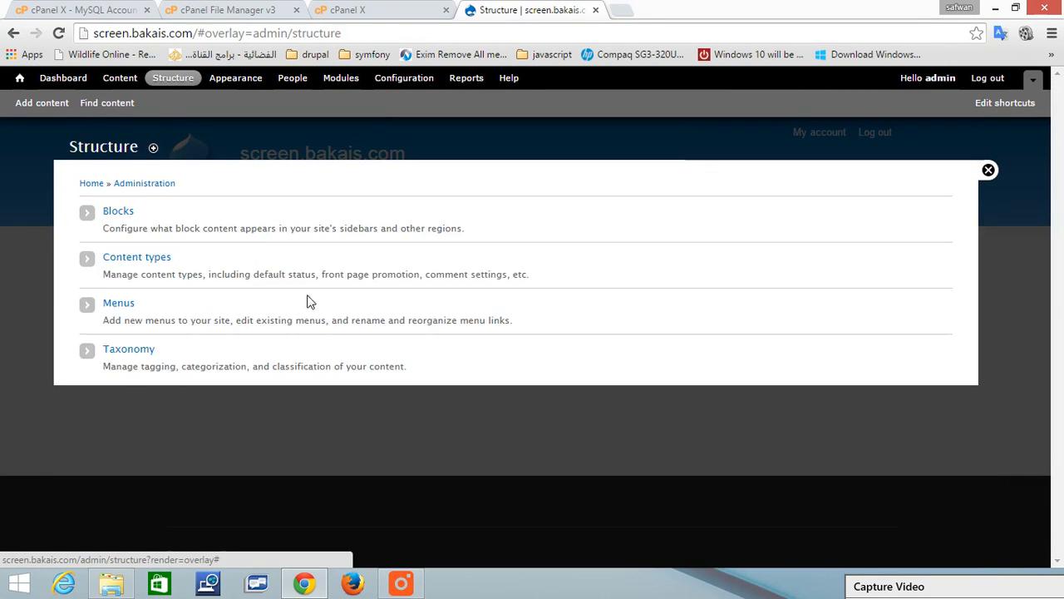
left_click(137, 257)
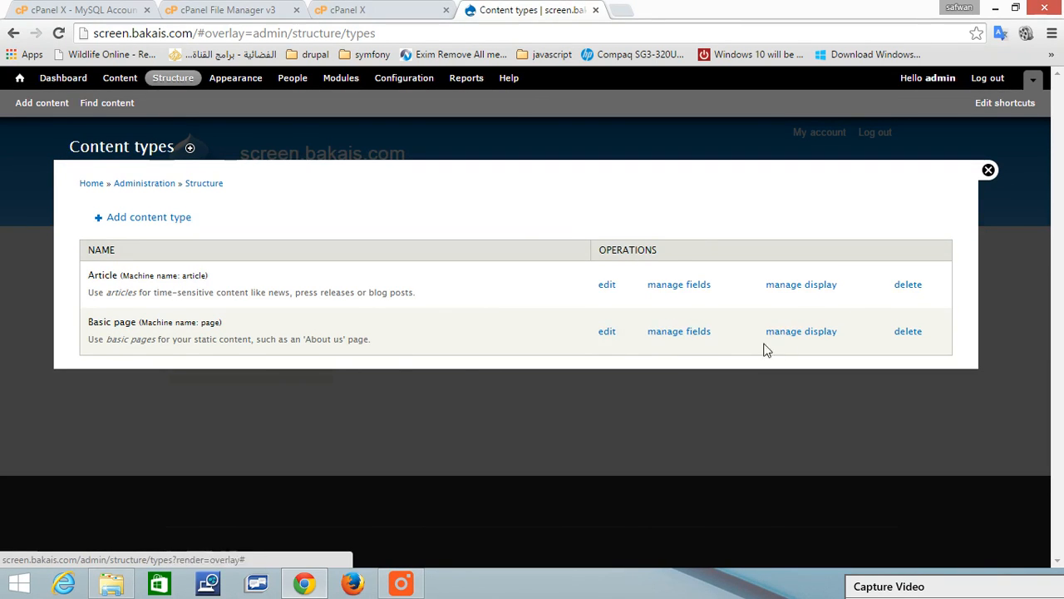
left_click(673, 331)
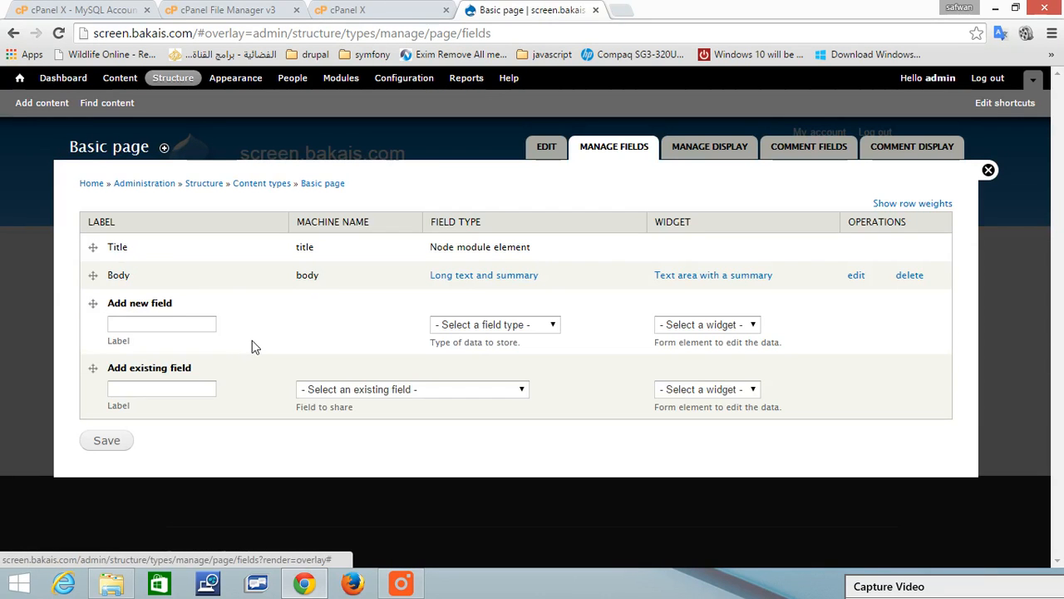
left_click(522, 389)
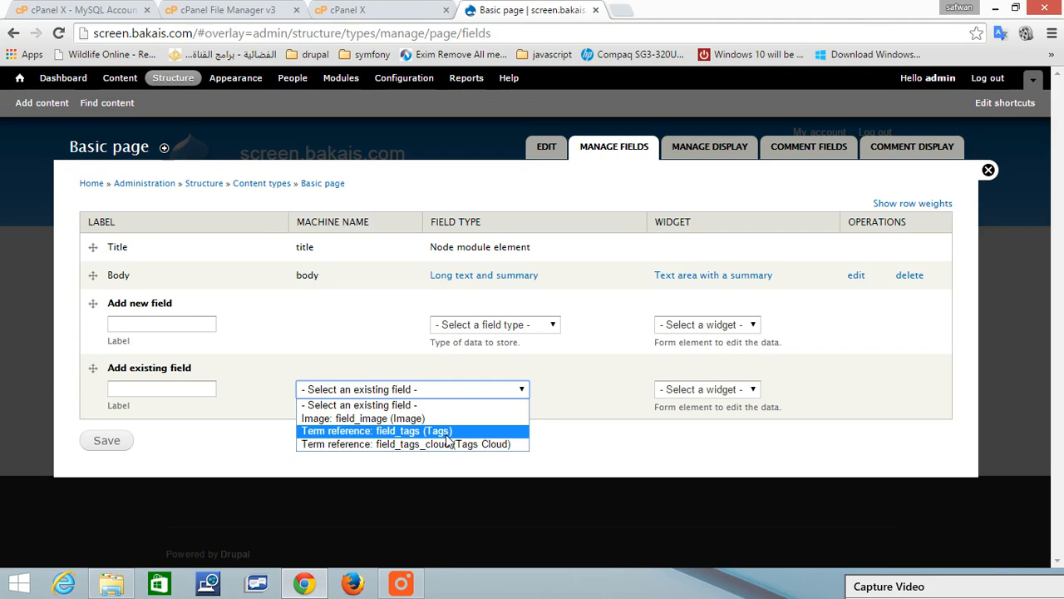
left_click(555, 327)
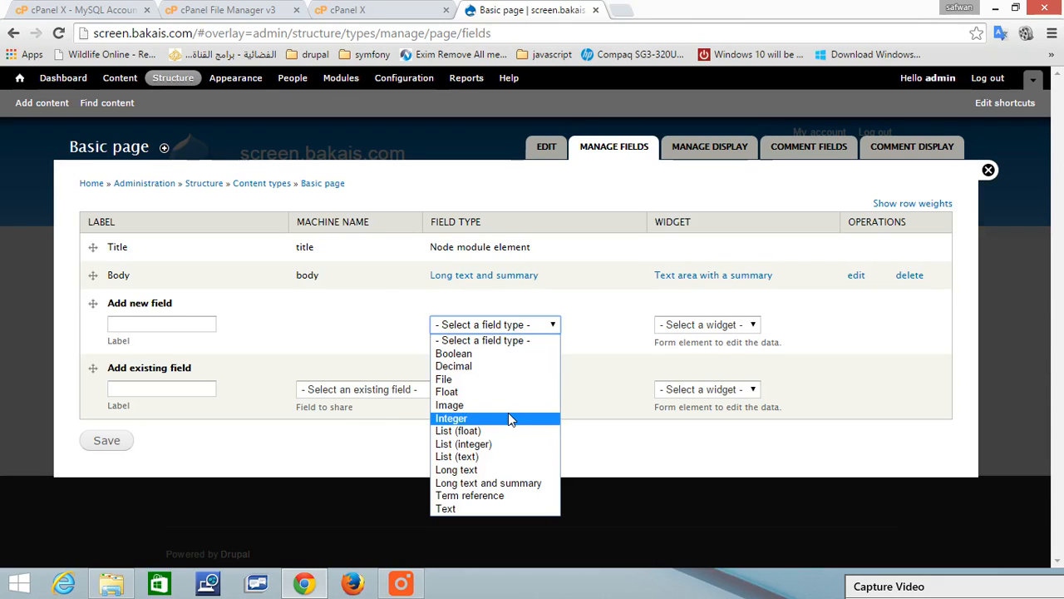
left_click(489, 496)
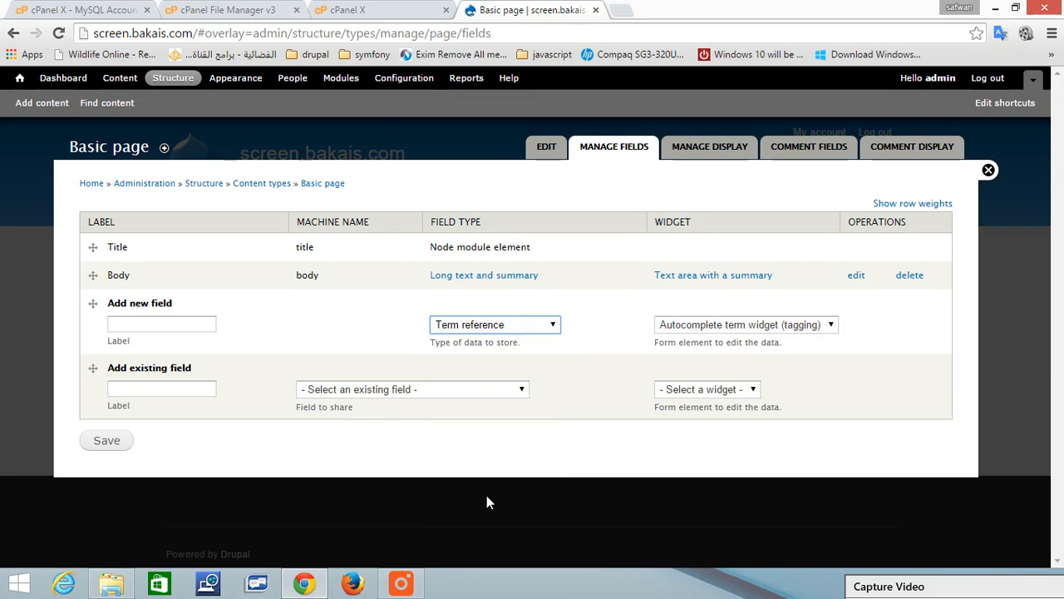
Step: Label the new Basic page field "Tags Cloud"
left_click(208, 323)
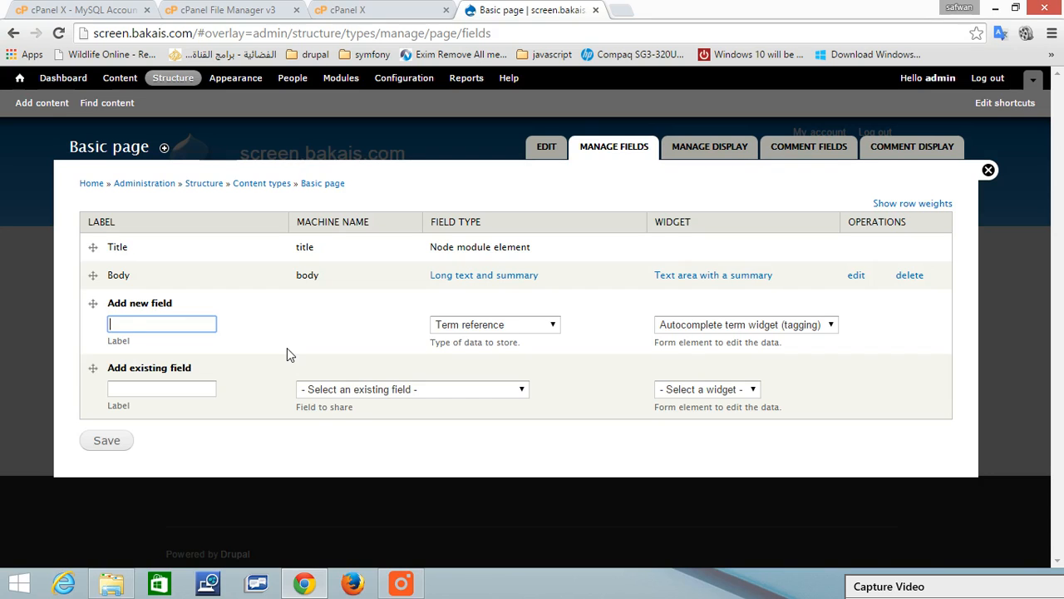
type("C")
key("BackSpace")
type("Tags cl")
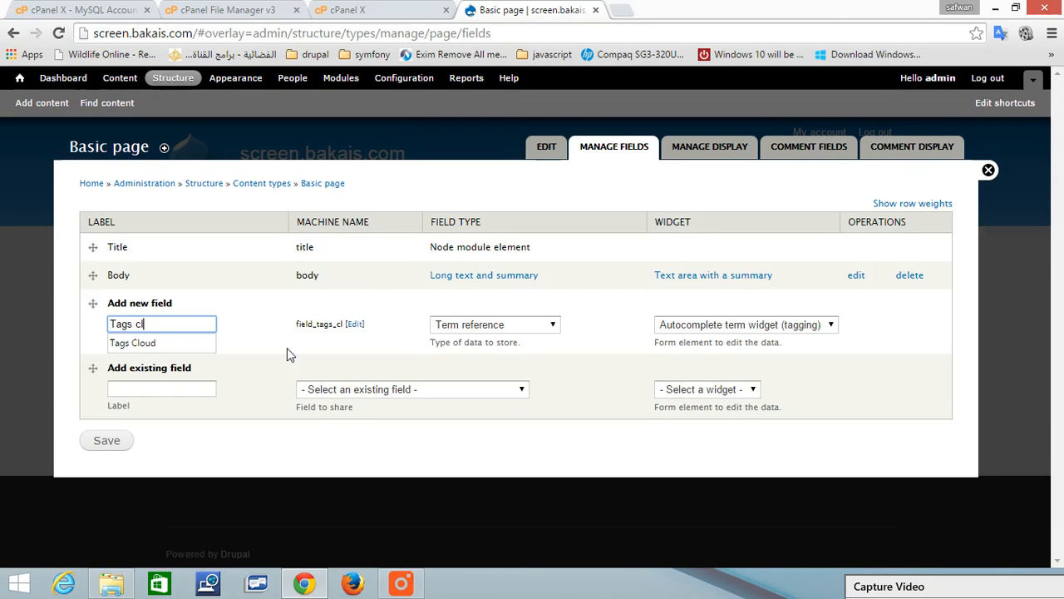
type("oud")
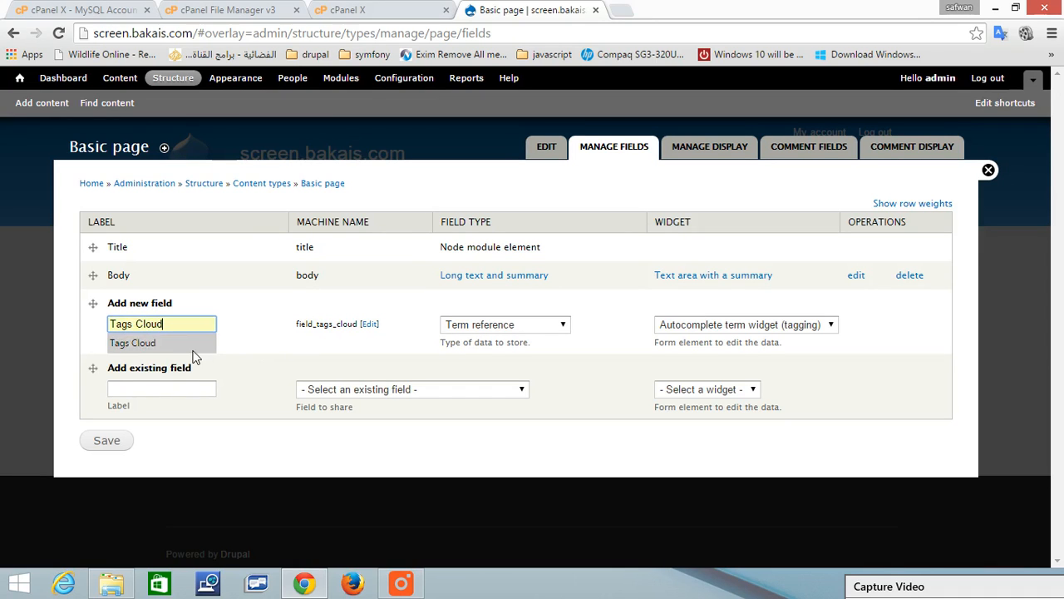
left_click(193, 348)
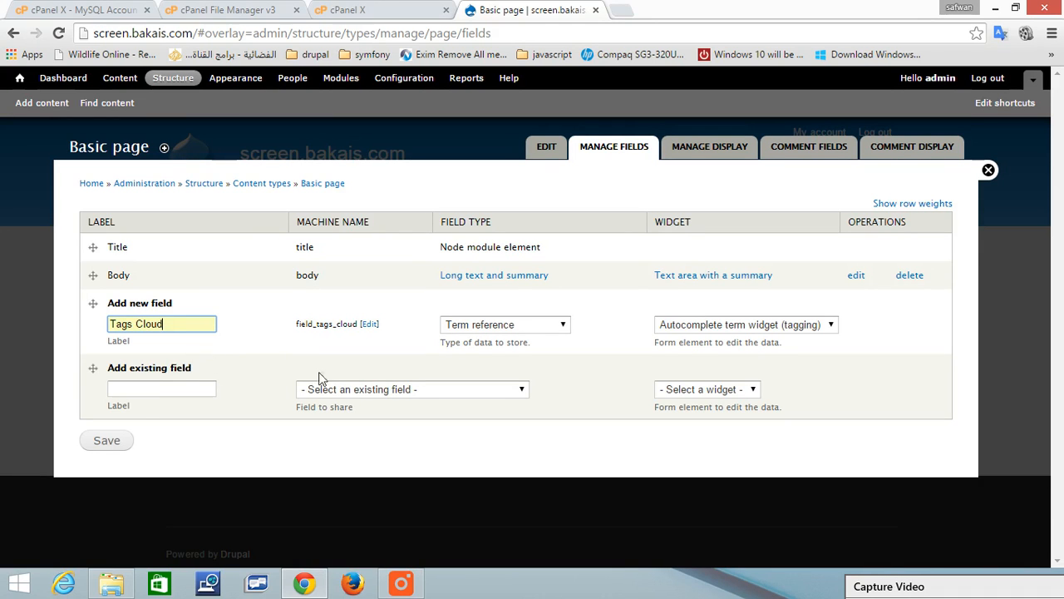
Step: Set the new field's widget to Check boxes/radio buttons and try to save the field
left_click(127, 446)
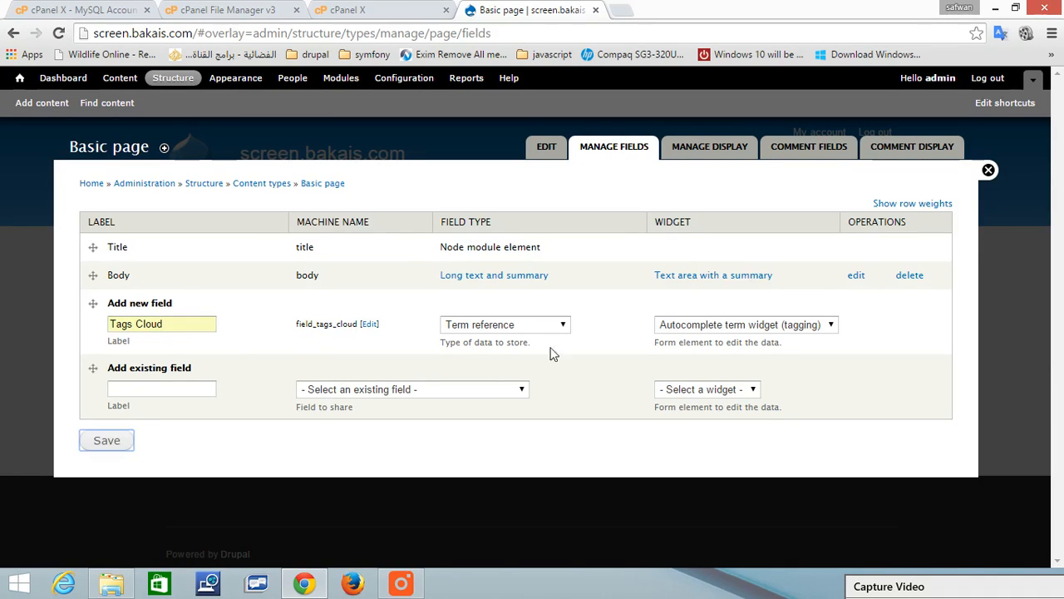
left_click(831, 325)
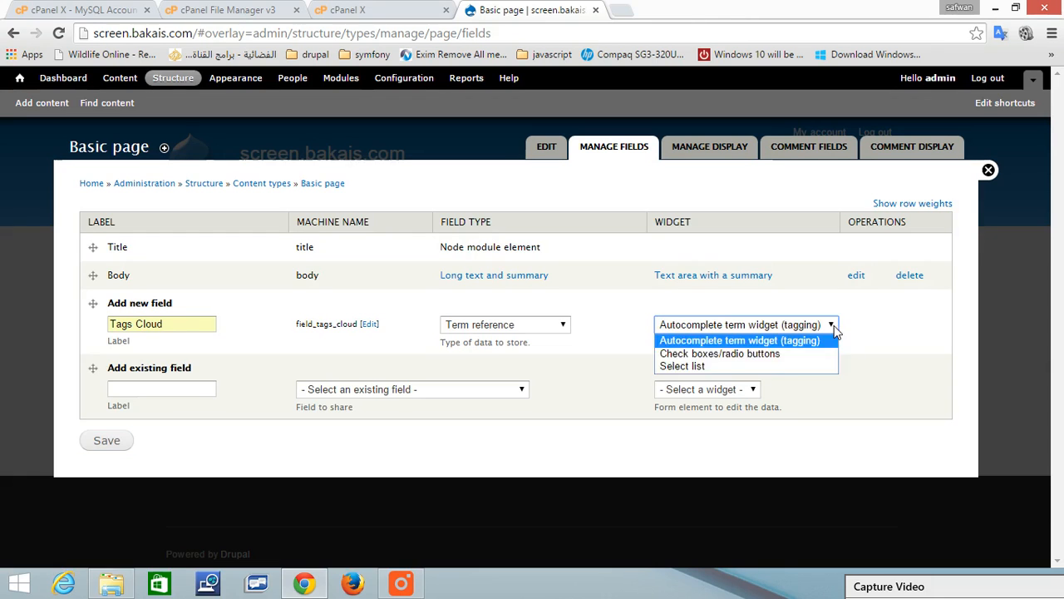
left_click(783, 355)
left_click(110, 446)
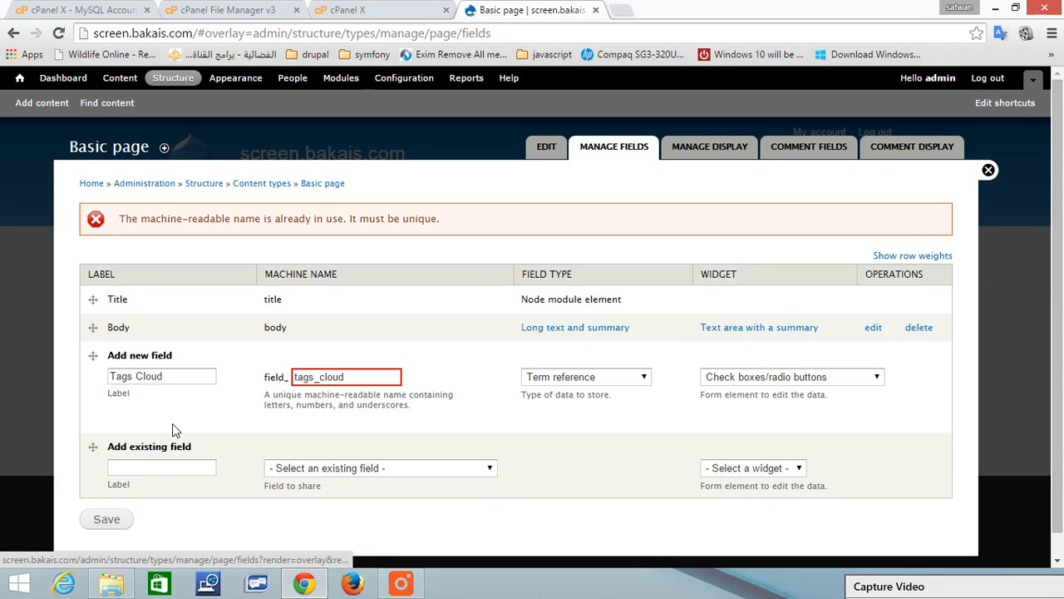
Step: Change the new field's label to "Tags Cloud 1" and try to save the field
left_click(183, 376)
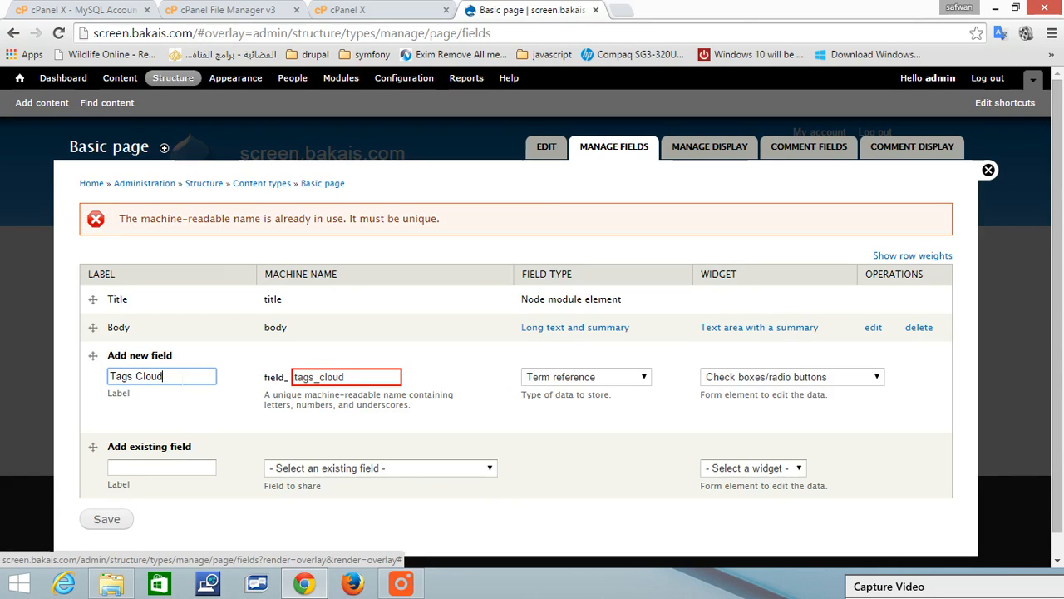
left_click_drag(183, 376, 108, 376)
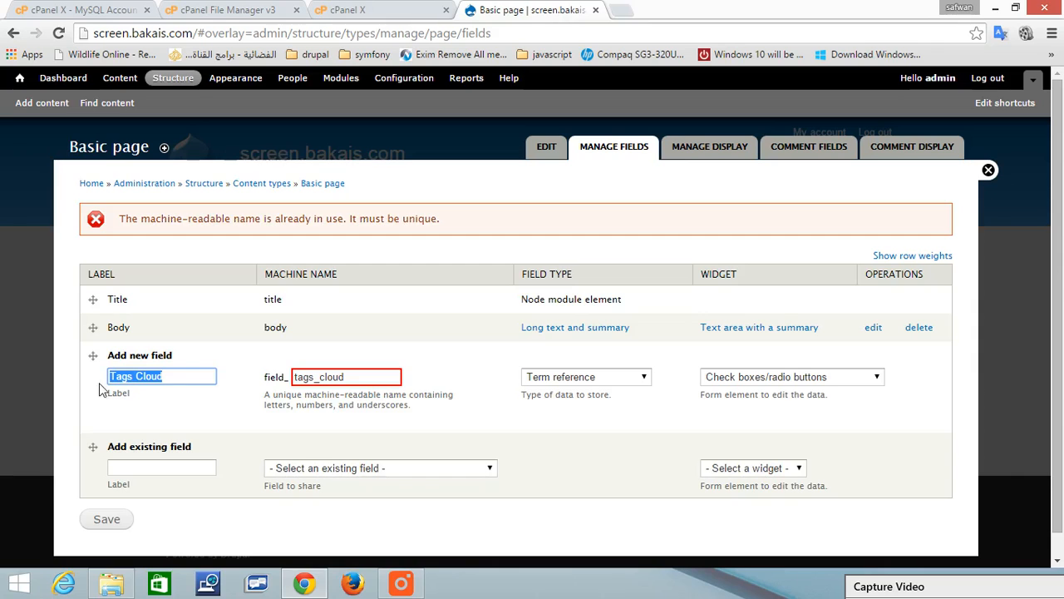
left_click(176, 379)
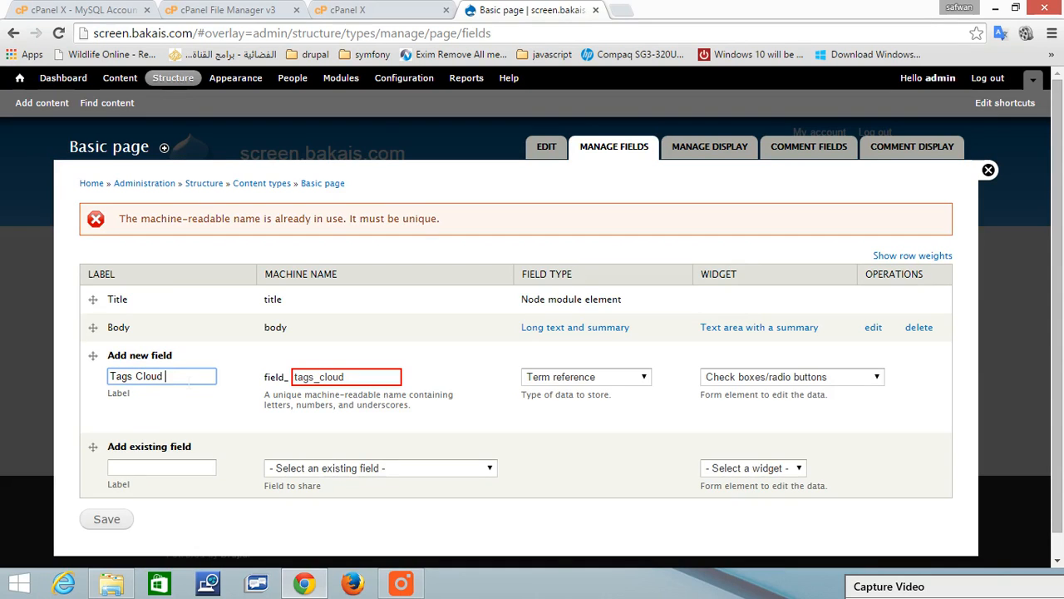
left_click(106, 522)
Step: Make the new field's machine name unique by changing it to tags_cloud_a
left_click(378, 374)
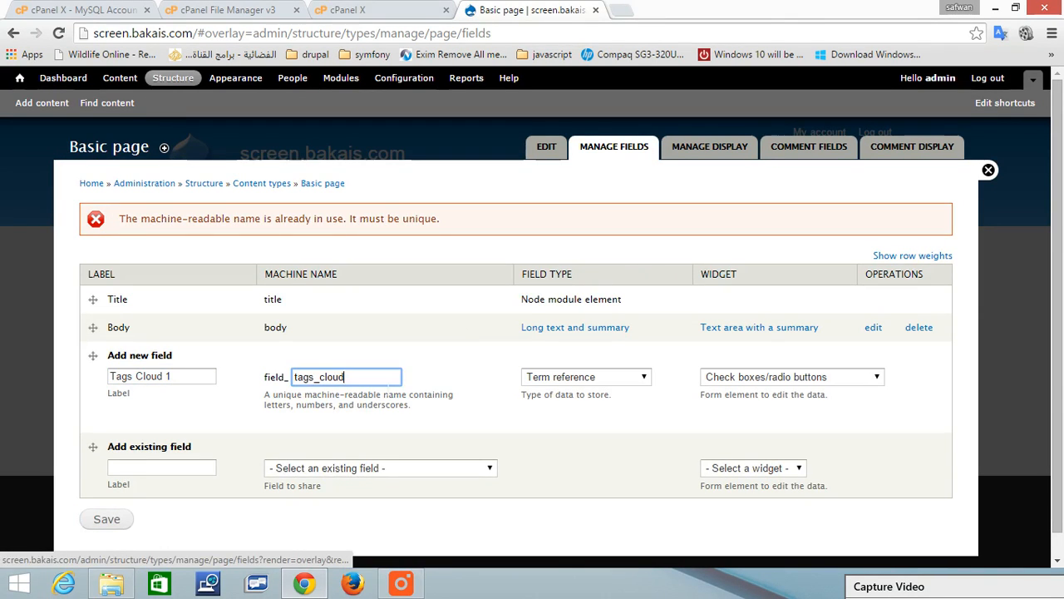
type("_")
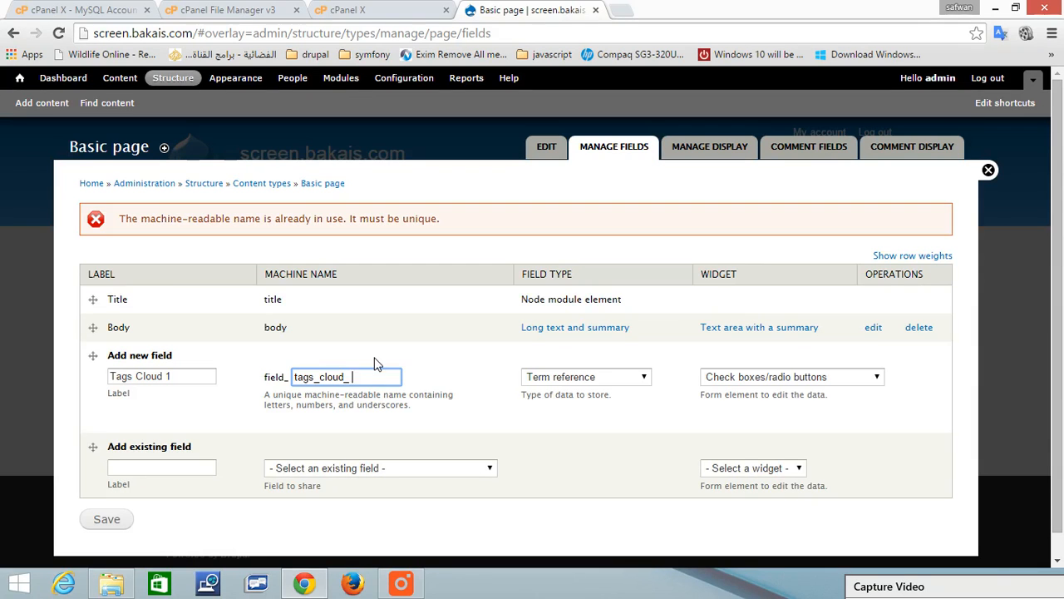
type("1")
type("a")
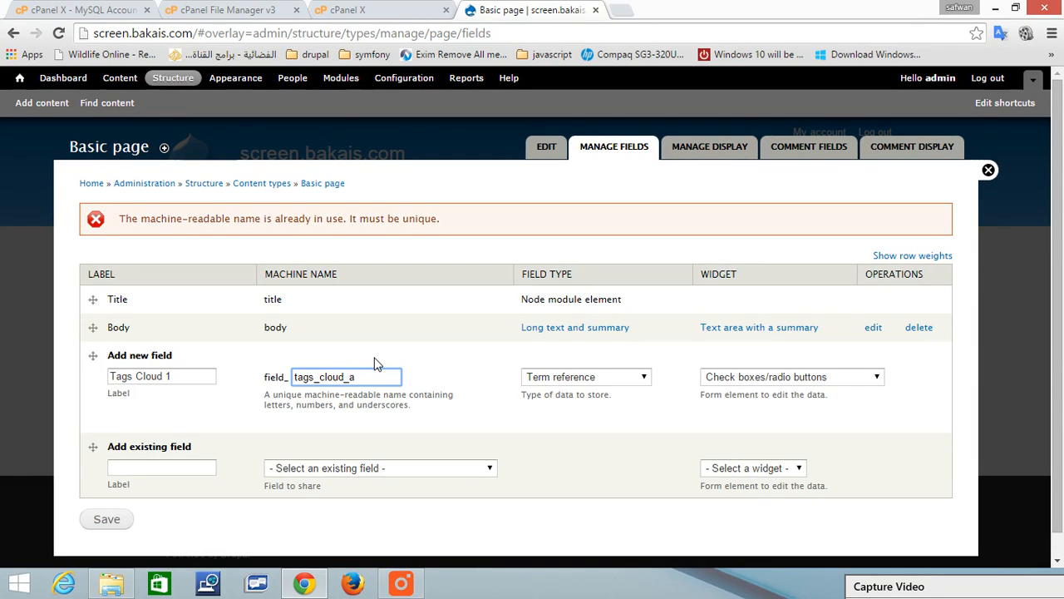
Step: Restore the new field's label to "Tags Cloud" and save the field
left_click(182, 376)
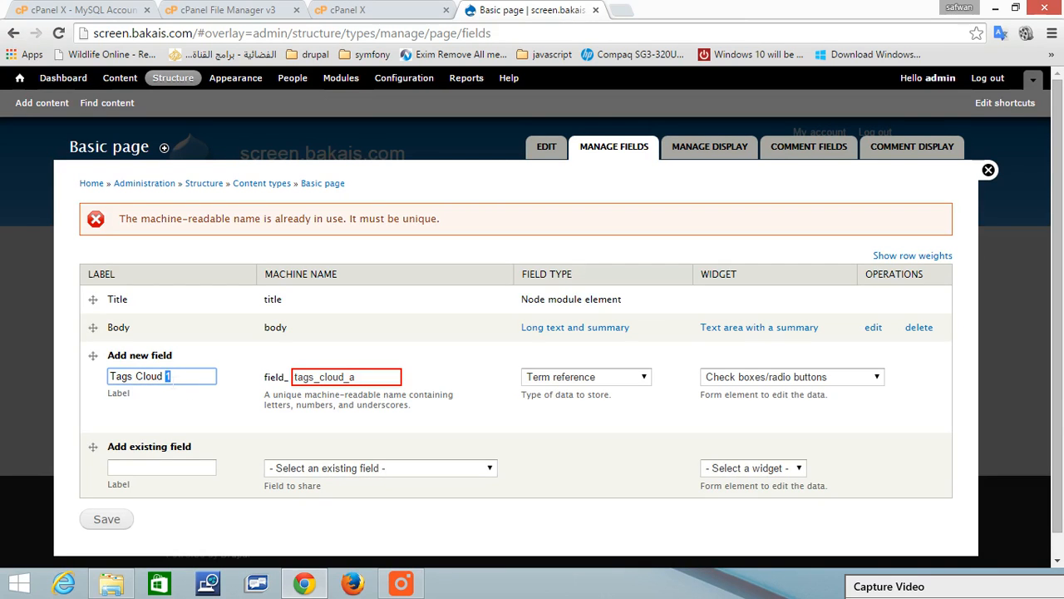
key("BackSpace")
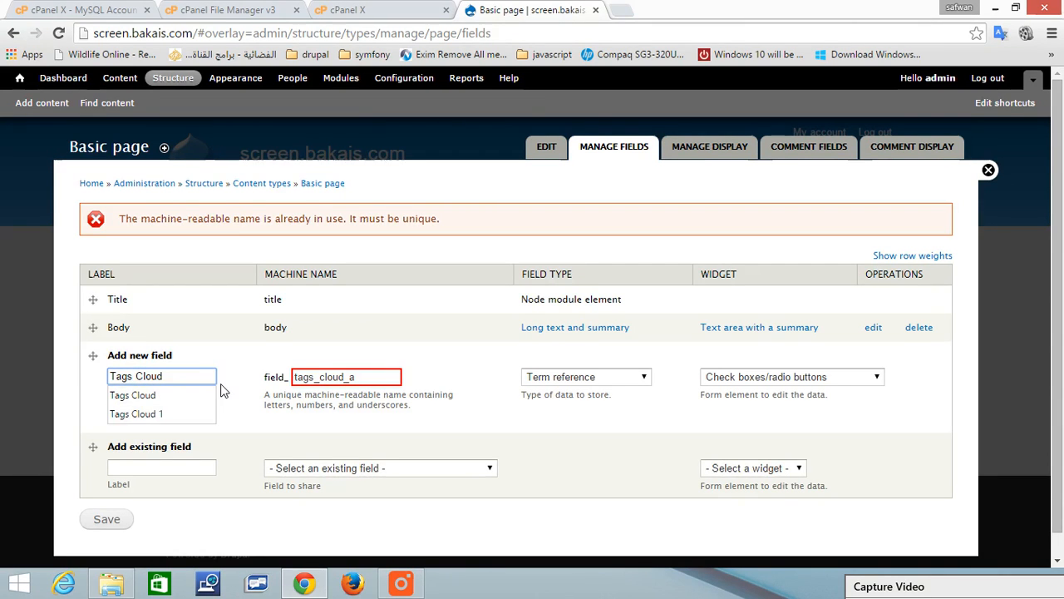
scroll(275, 432, "down", 1)
left_click(123, 499)
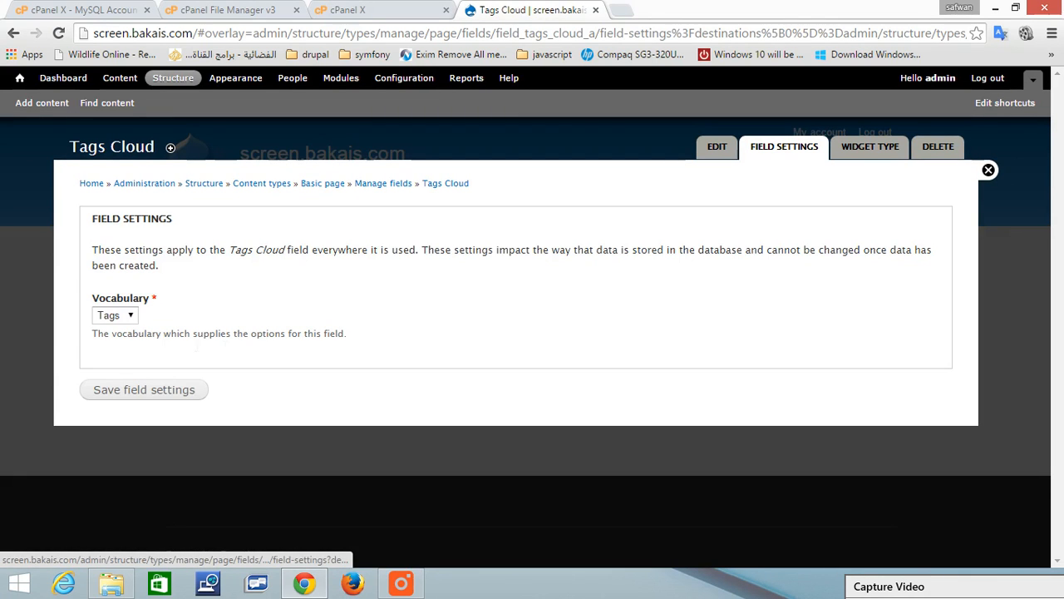
Step: Keep Tags as the vocabulary supplying the Tags Cloud field's options and save the field settings
left_click(133, 317)
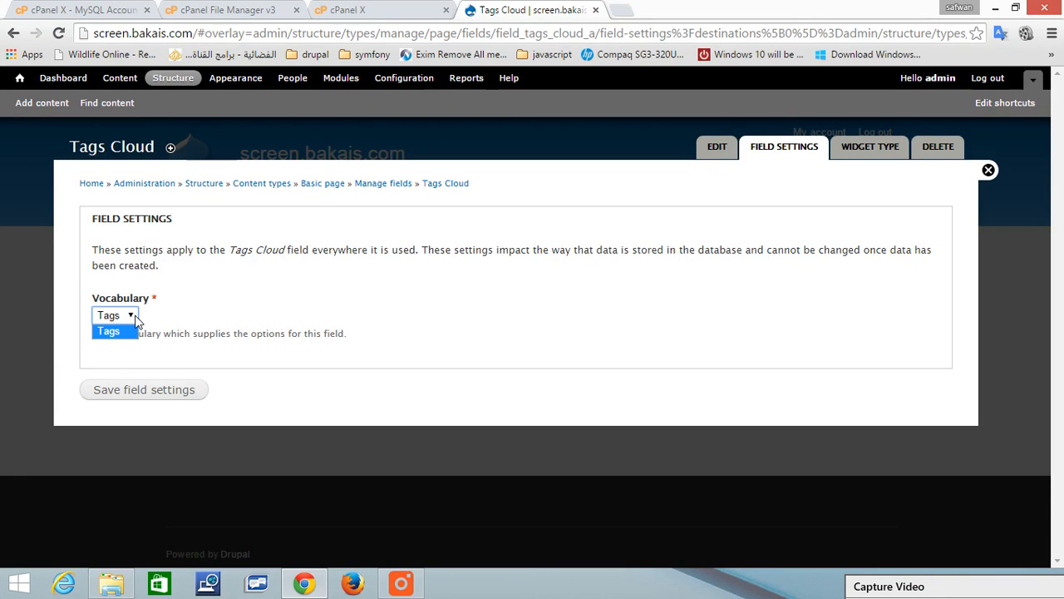
left_click(195, 332)
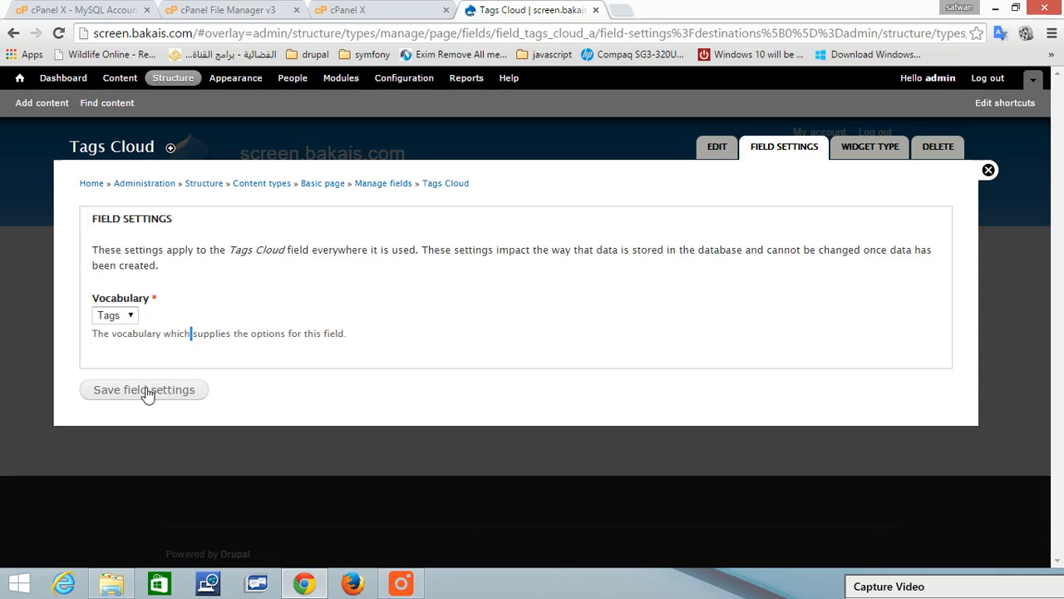
left_click(148, 392)
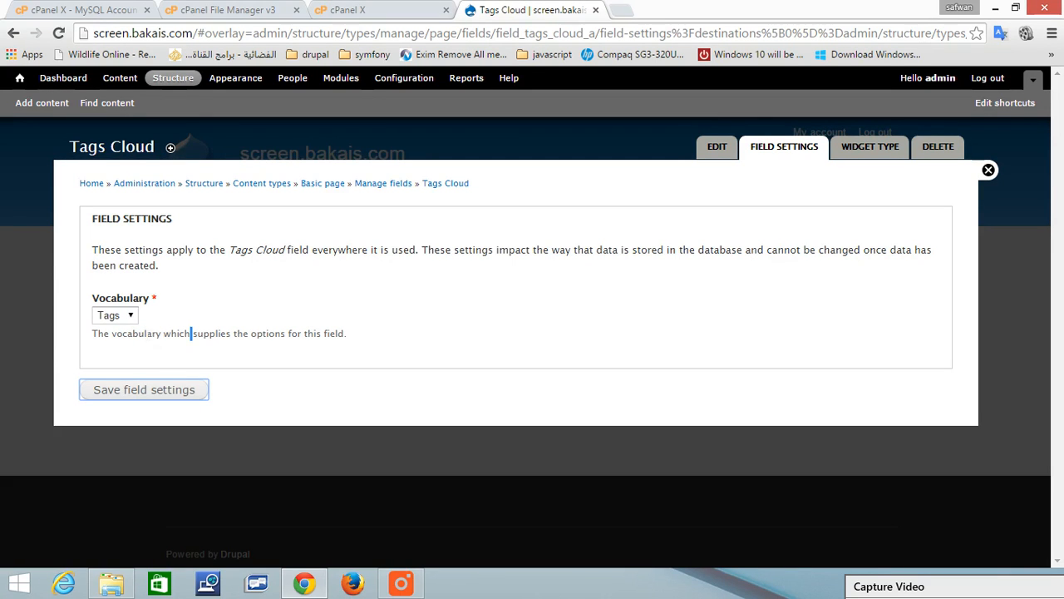
left_click(134, 398)
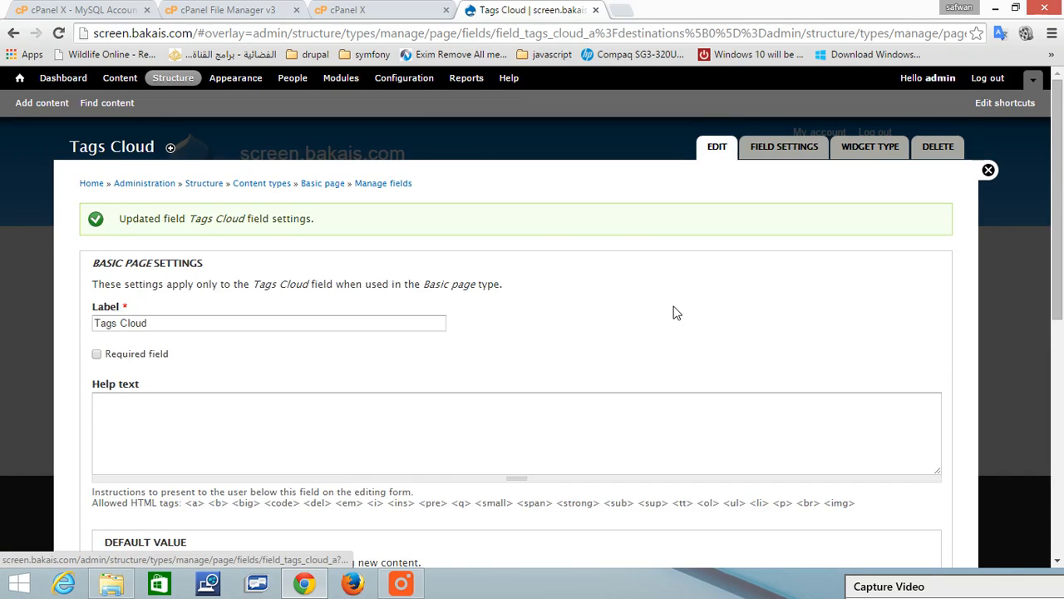
Step: Set the Tags Cloud field's number of values to Unlimited and save its settings
scroll(552, 330, "down", 3)
scroll(548, 327, "down", 3)
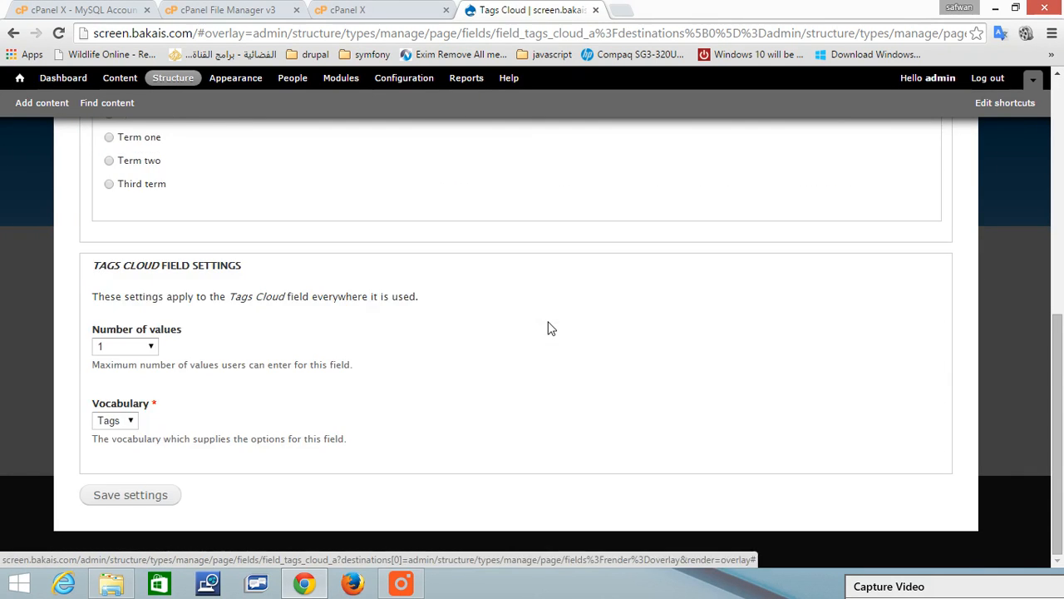
left_click(151, 348)
left_click(129, 365)
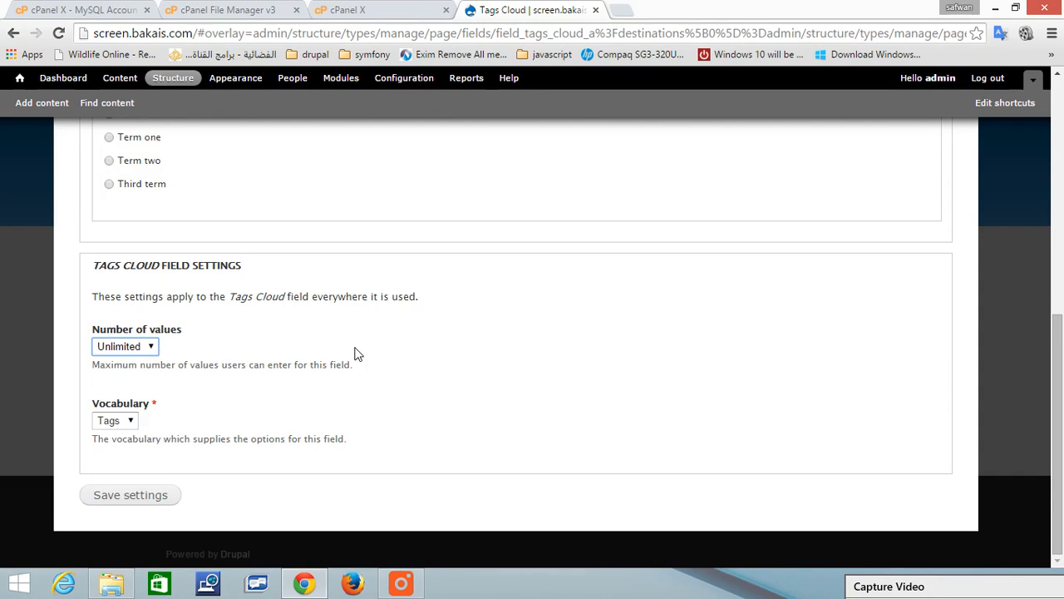
key("Return")
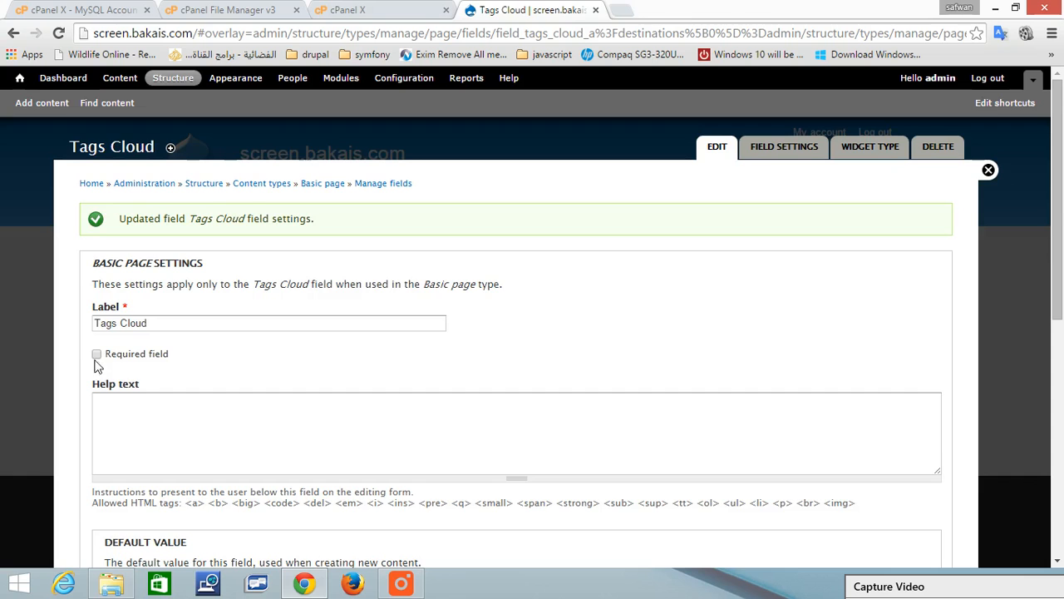
scroll(98, 359, "down", 10)
left_click(138, 524)
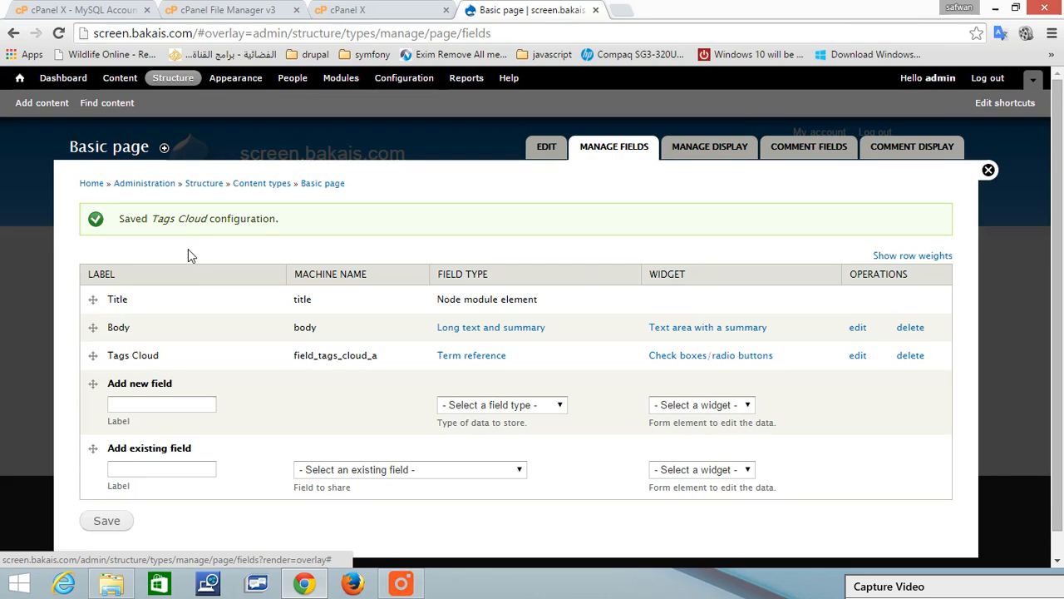
Step: Find the disabled "Tags in Tags" block in the site's block list and open its configuration
left_click(168, 84)
left_click(125, 214)
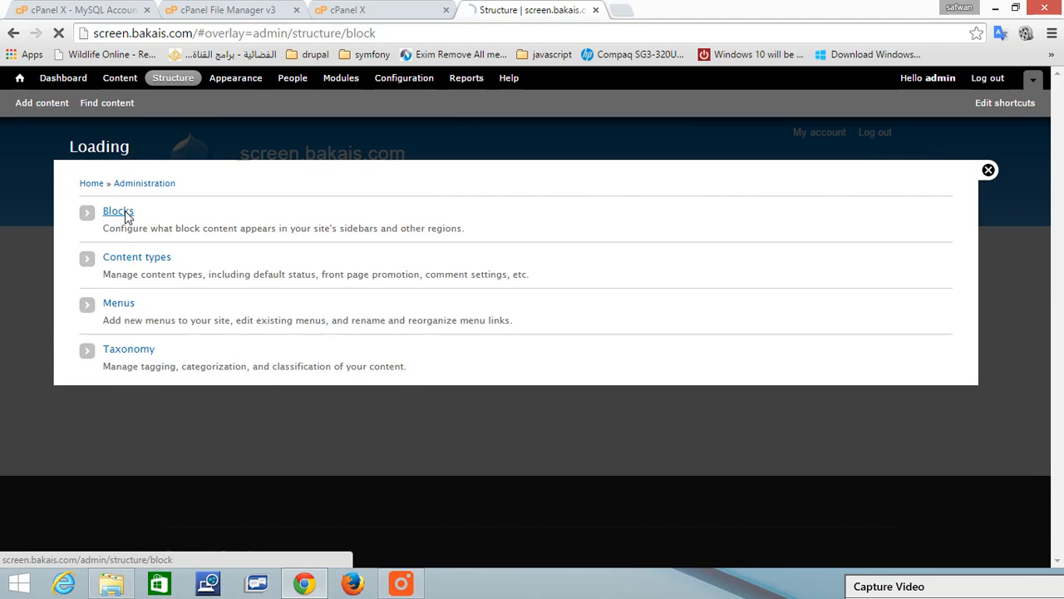
scroll(454, 330, "down", 6)
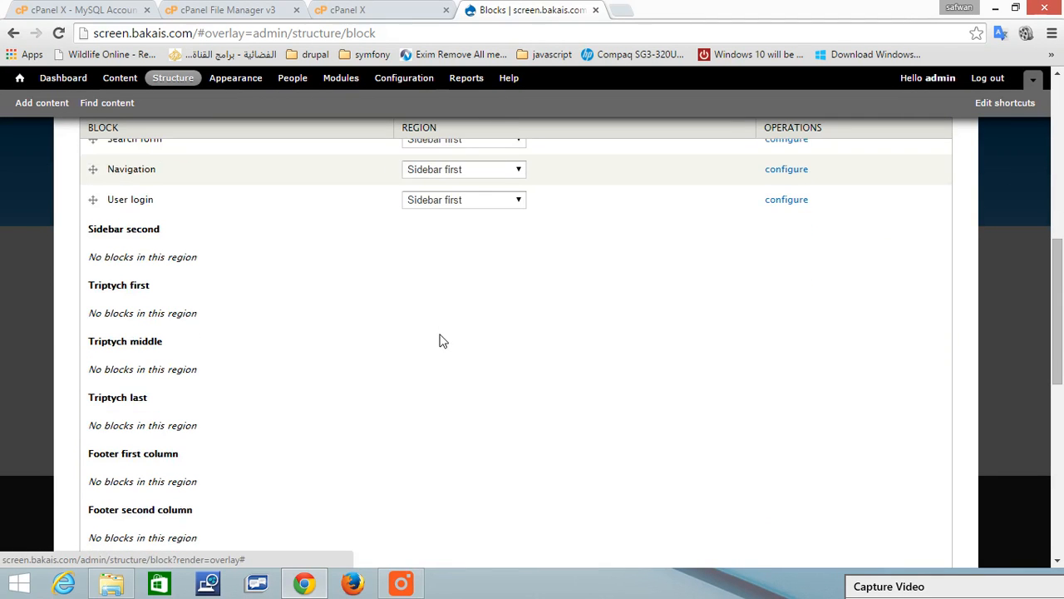
scroll(435, 397, "down", 5)
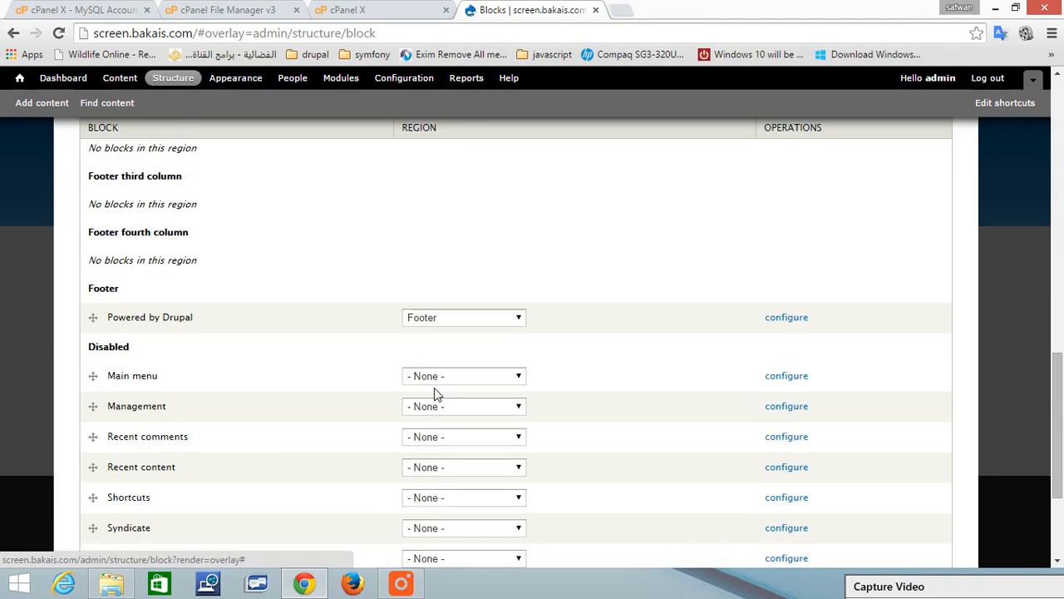
scroll(434, 388, "down", 2)
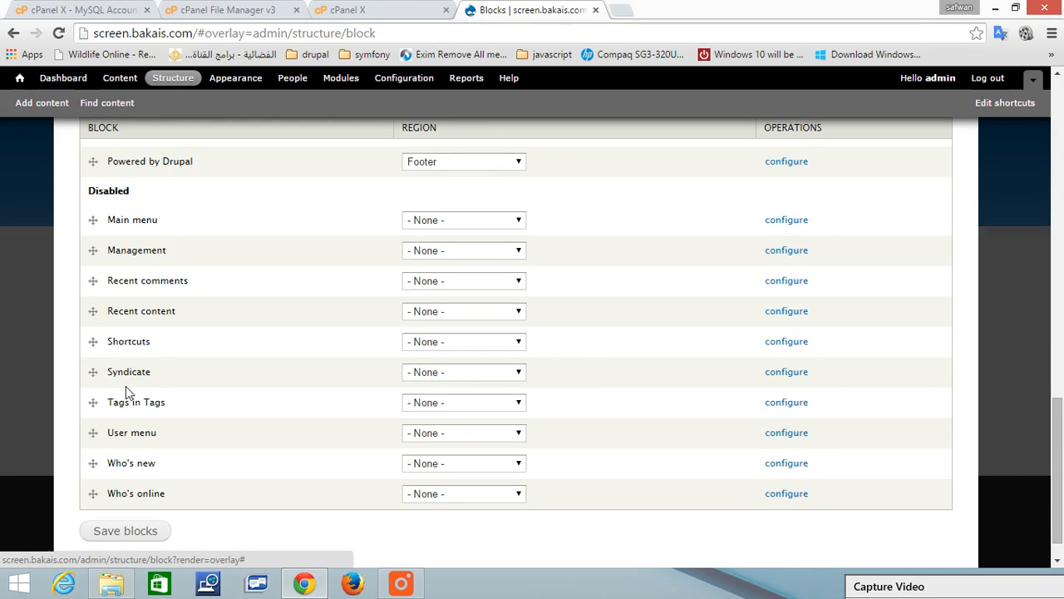
left_click(811, 407)
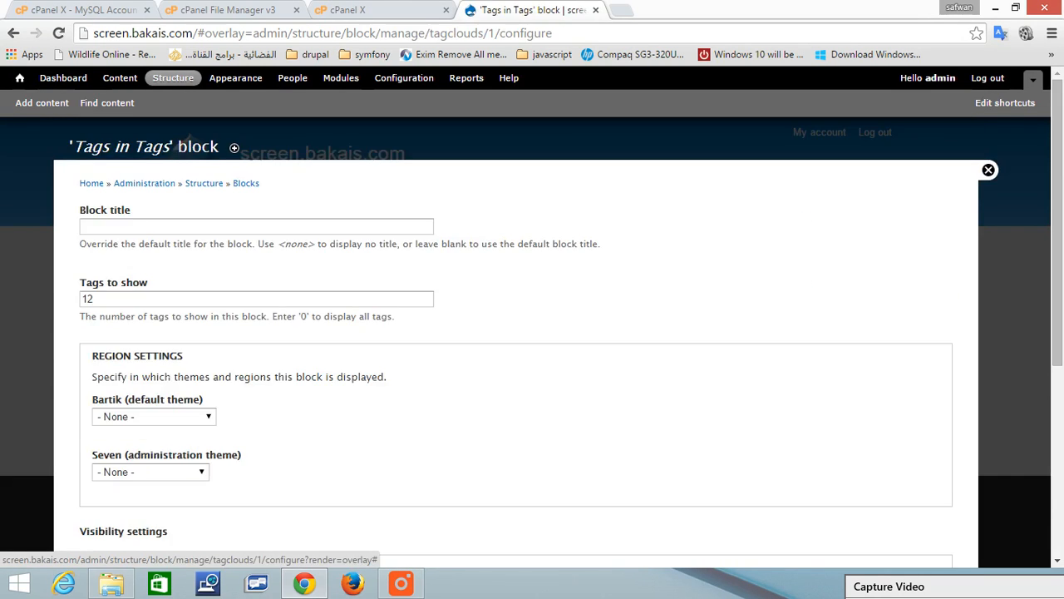
Step: Decline the incoming call, assign the "Tags in Tags" block to the Footer region of the Bartik theme, and save the block
scroll(352, 350, "down", 2)
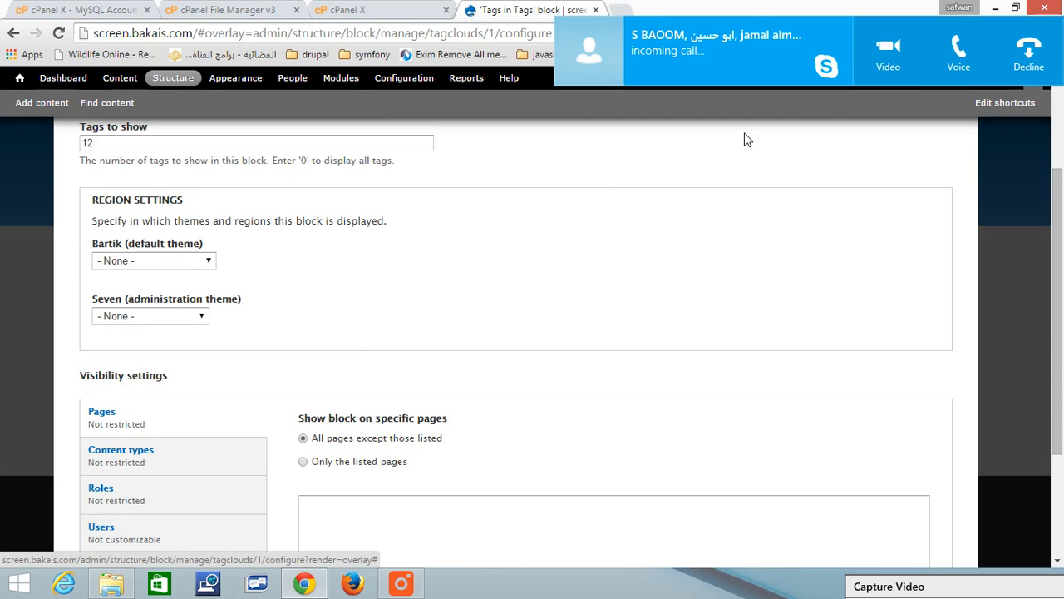
left_click(1022, 68)
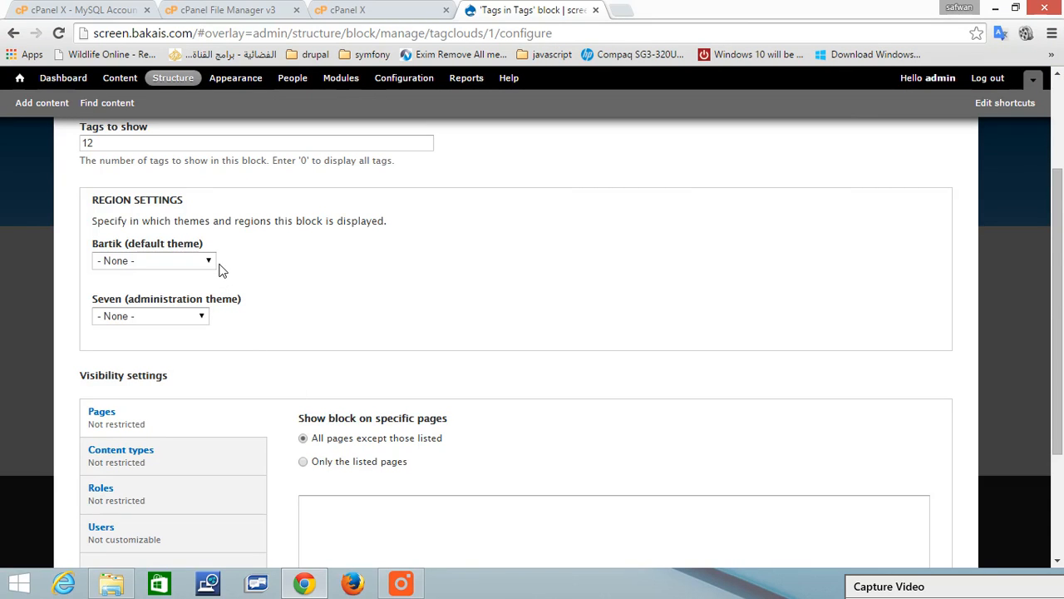
scroll(224, 278, "up", 1)
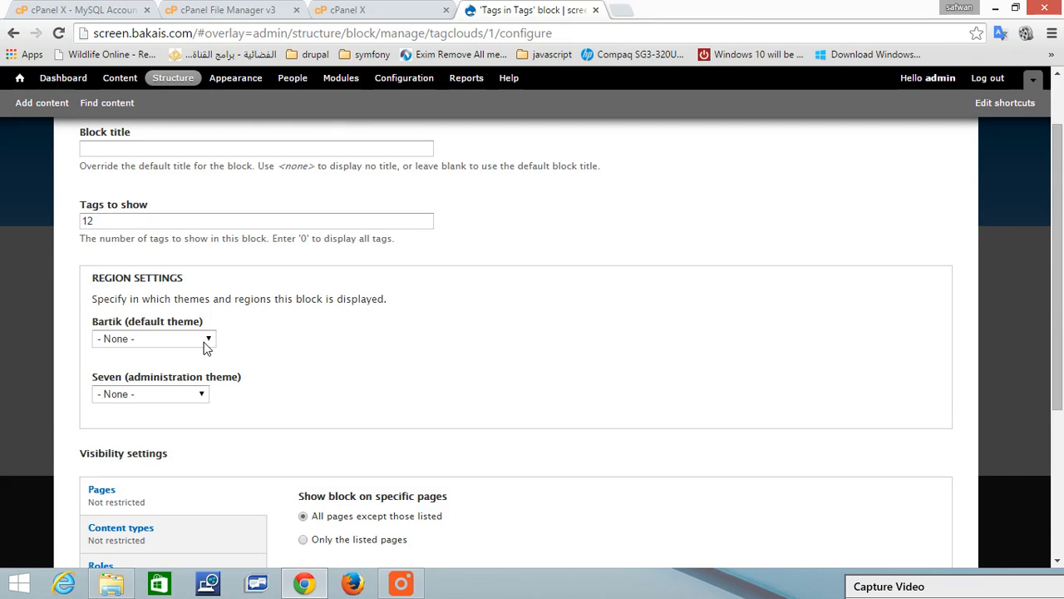
left_click(171, 339)
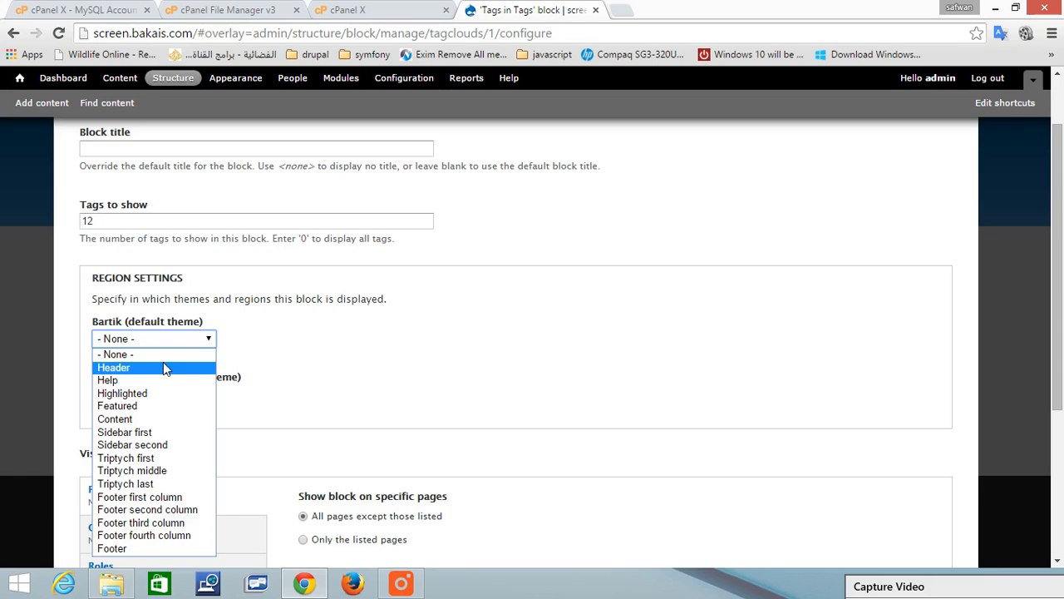
left_click(147, 547)
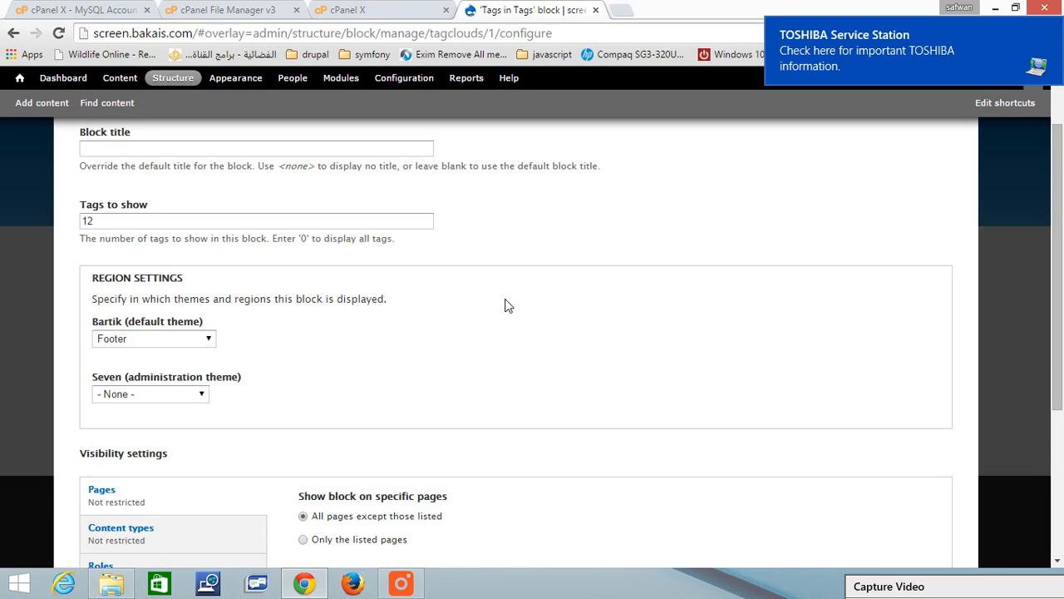
scroll(503, 305, "down", 2)
scroll(461, 309, "up", 2)
scroll(328, 343, "down", 3)
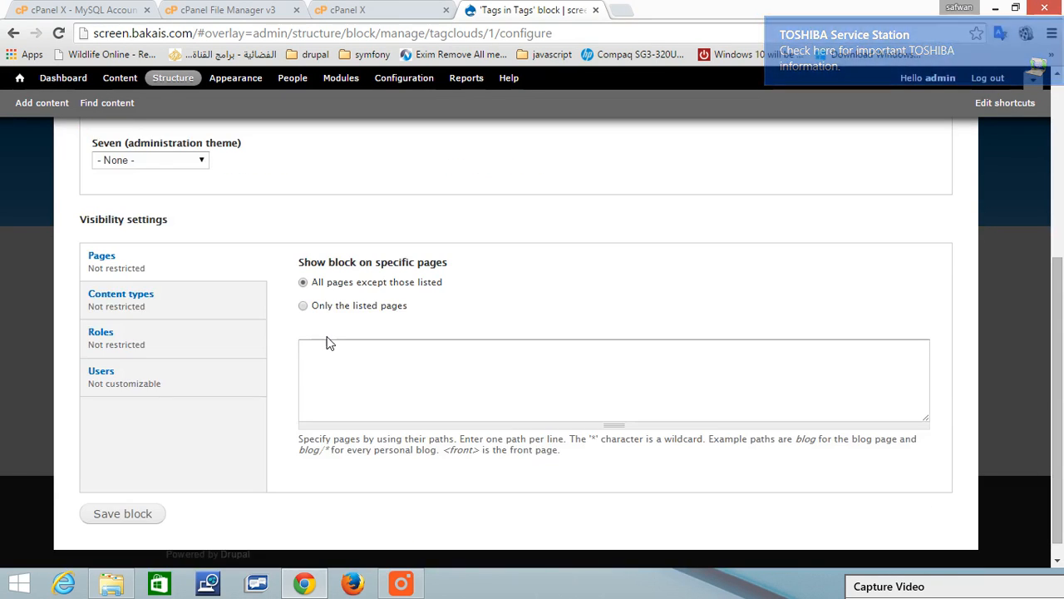
left_click(135, 515)
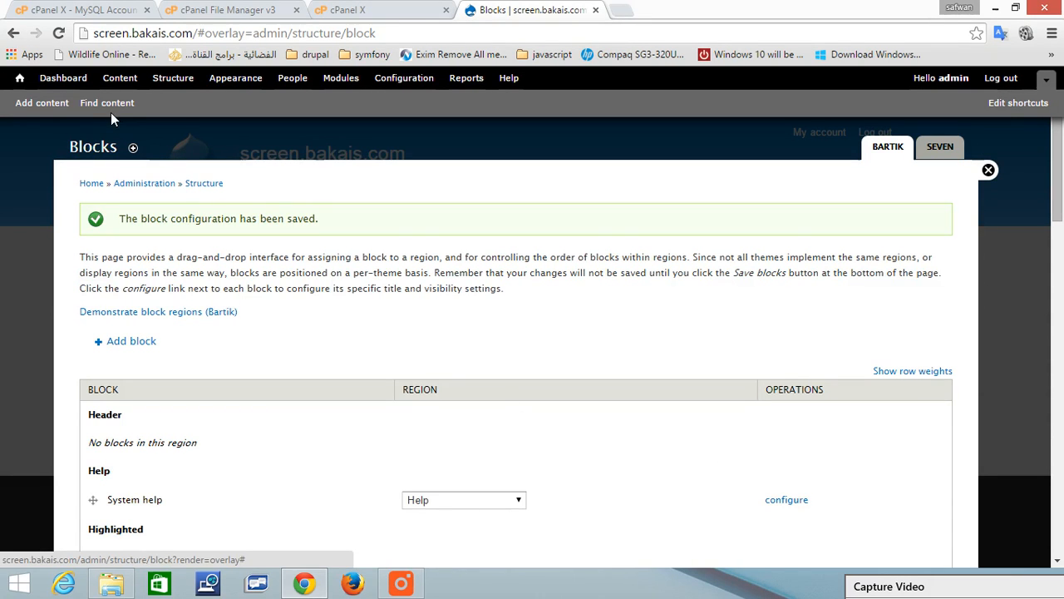
Step: Start a new Basic page titled "page one" with the body text "ffd"
left_click(34, 103)
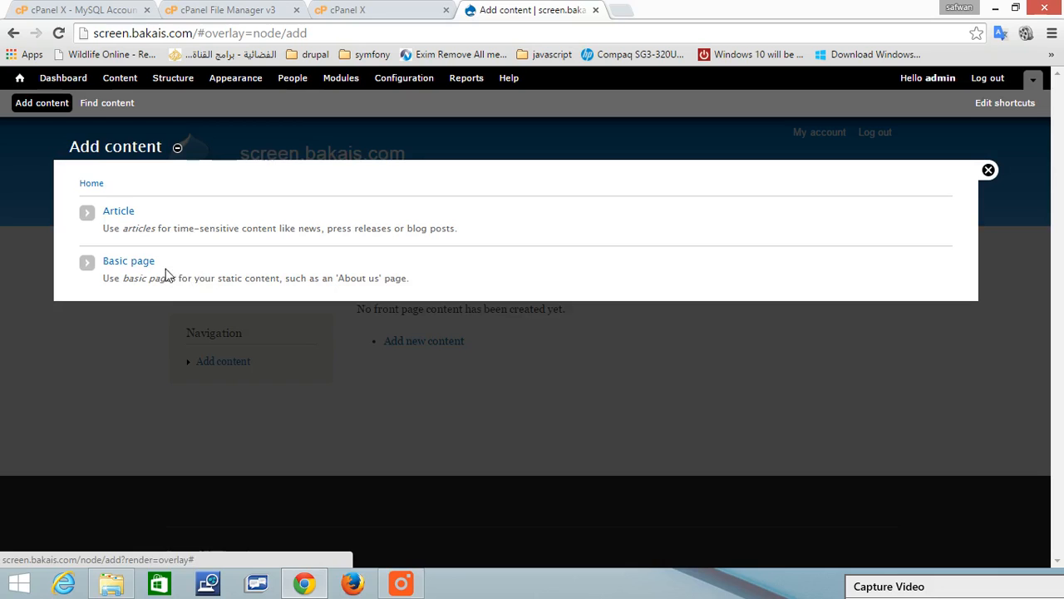
left_click(131, 261)
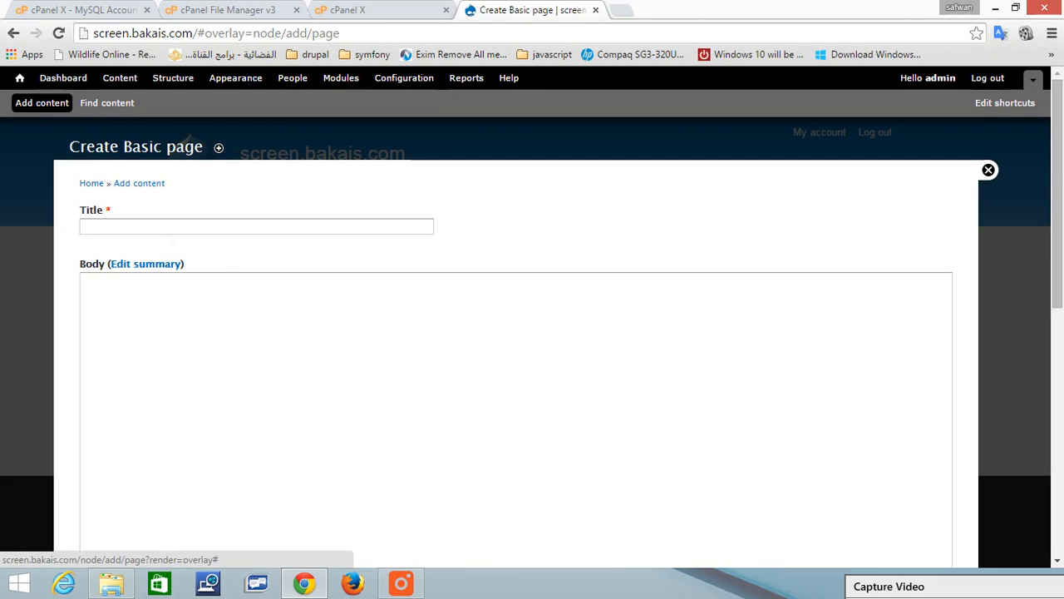
left_click(173, 233)
type("page")
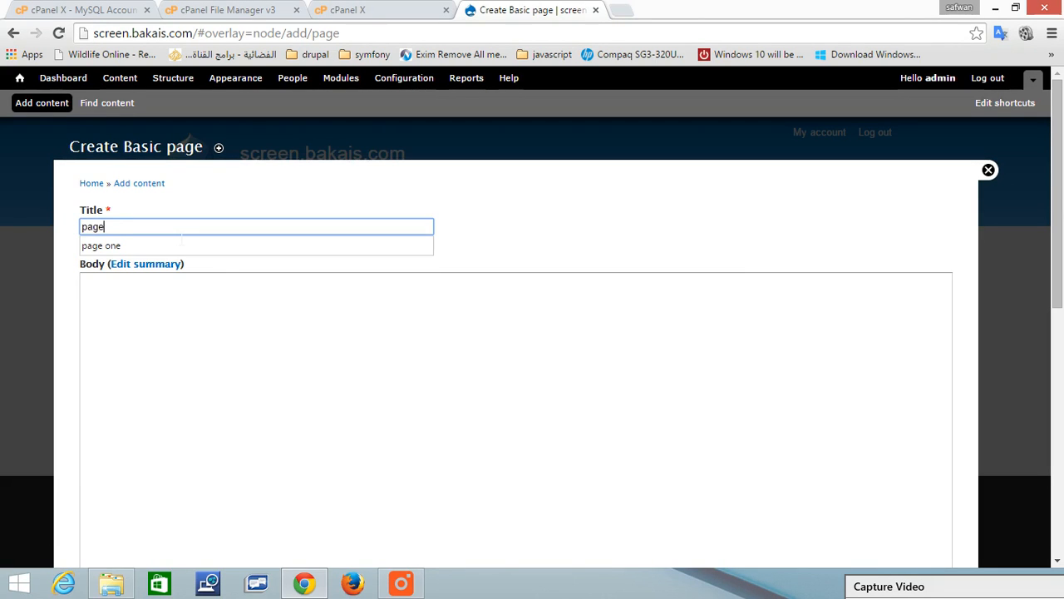
type(" one")
left_click(252, 364)
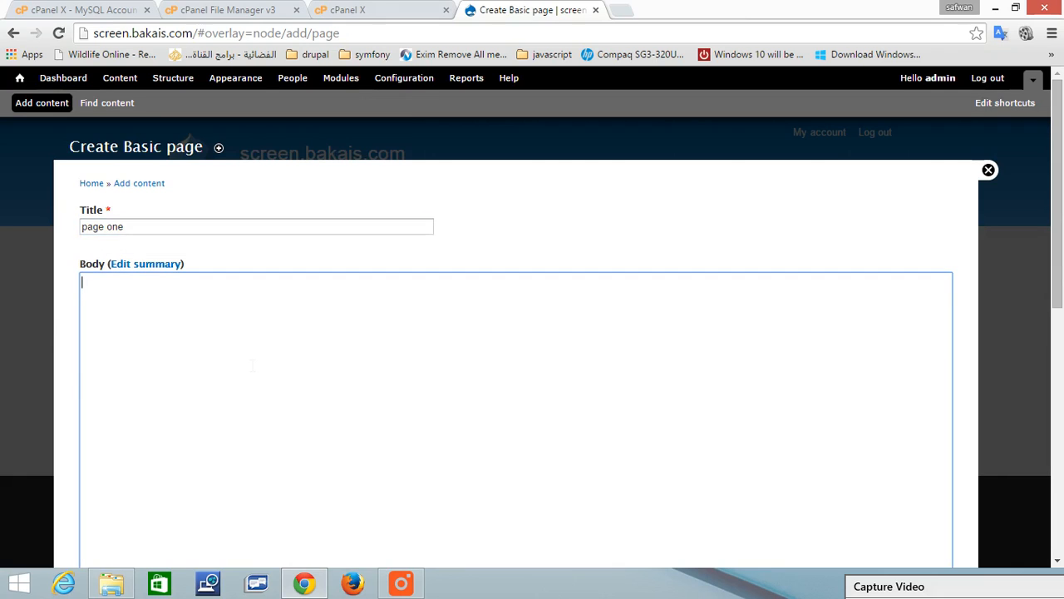
type("ffd")
Step: Tag the new page with Term one, Term two and Third term under Tags Cloud, and save the page
scroll(246, 364, "down", 5)
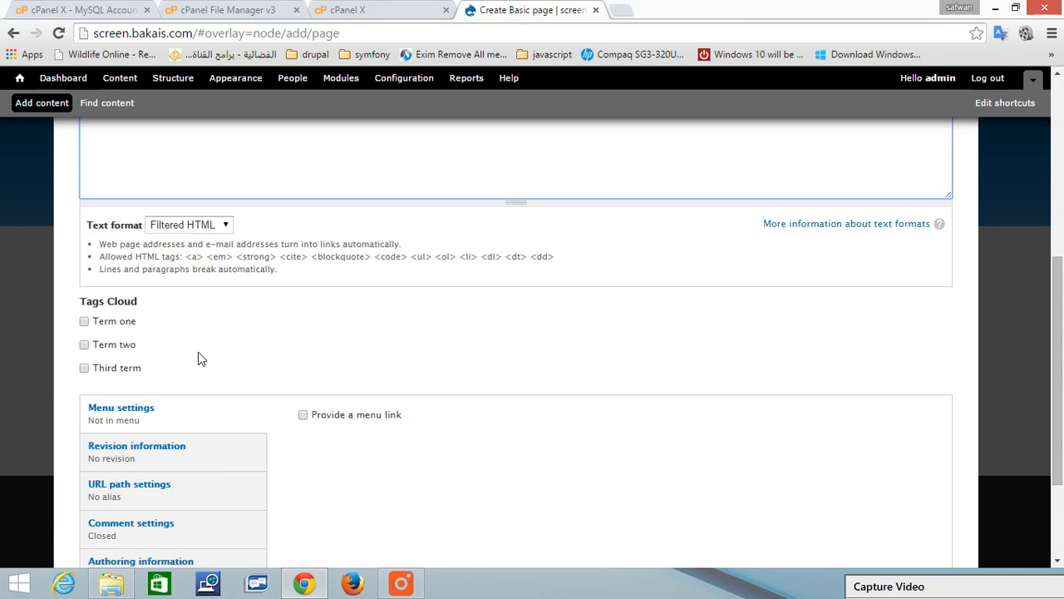
left_click(84, 323)
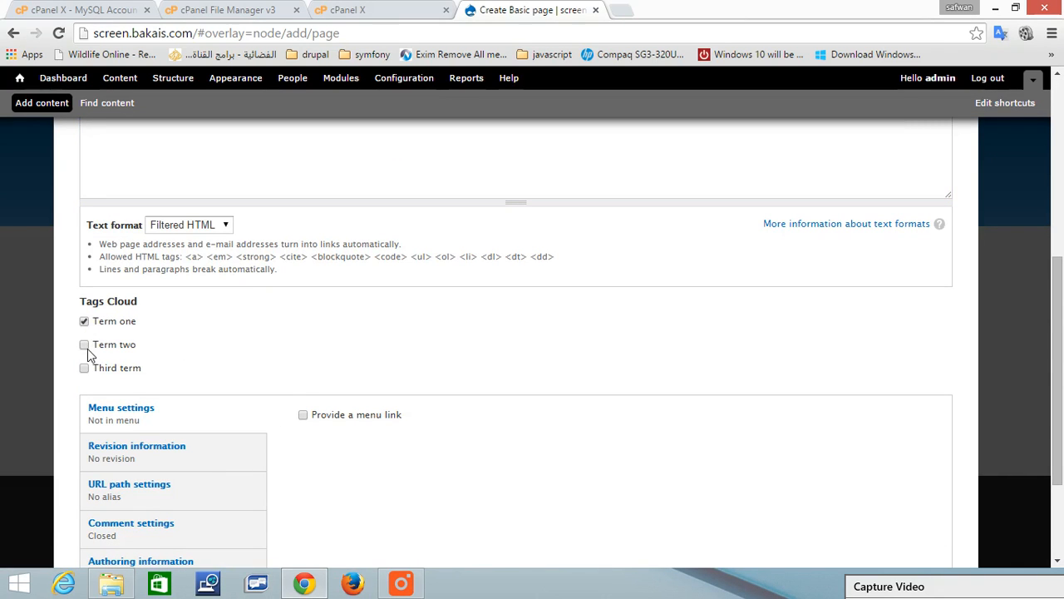
left_click(84, 367)
scroll(166, 416, "down", 2)
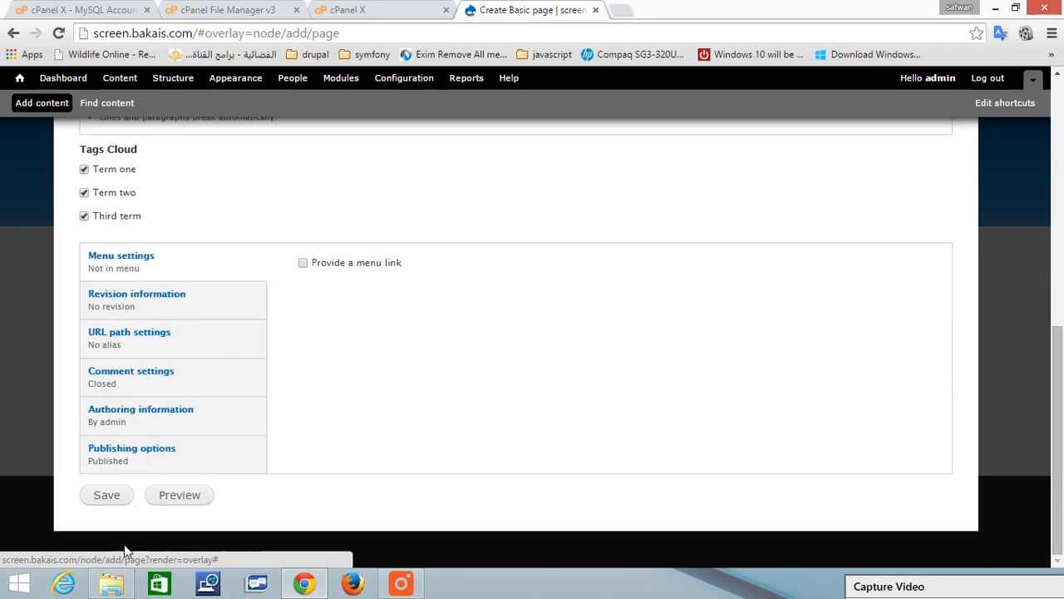
left_click(125, 496)
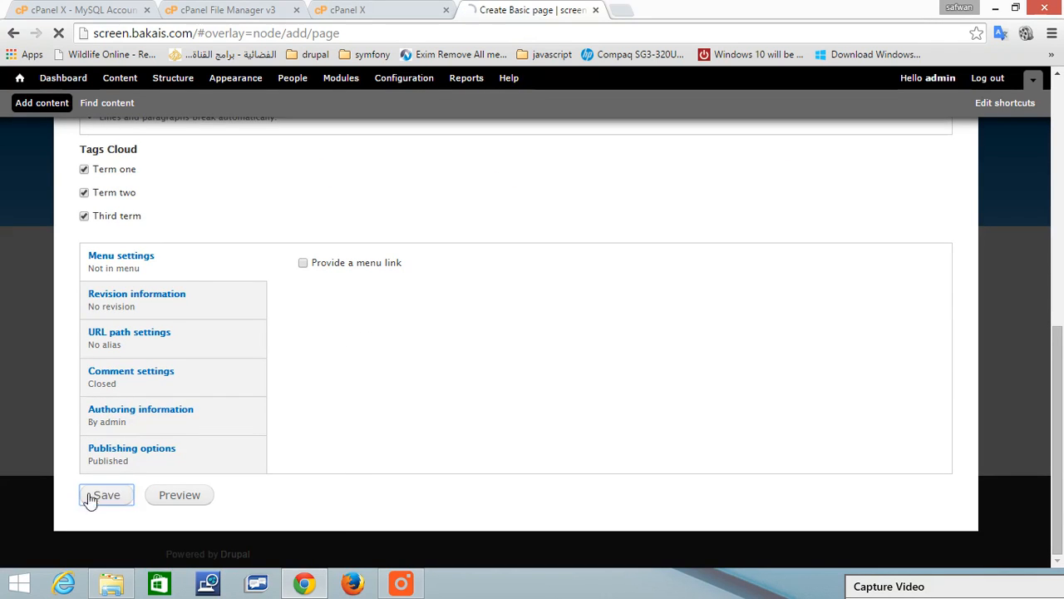
Step: Examine the Tags Cloud terms on the saved page and compare them with the "Tags in Tags" block in the footer
scroll(540, 205, "down", 2)
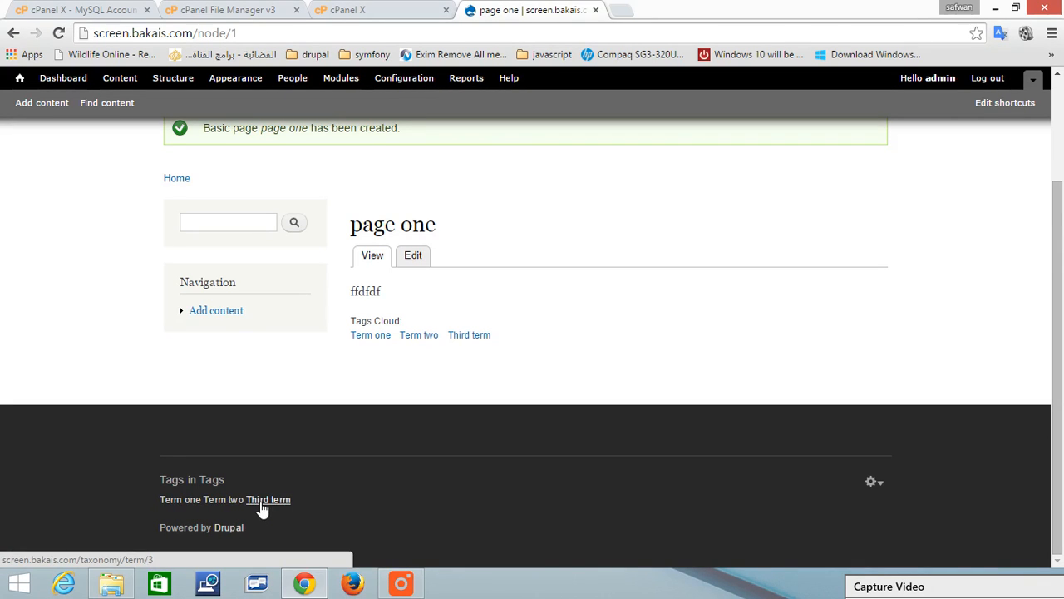
scroll(449, 366, "up", 1)
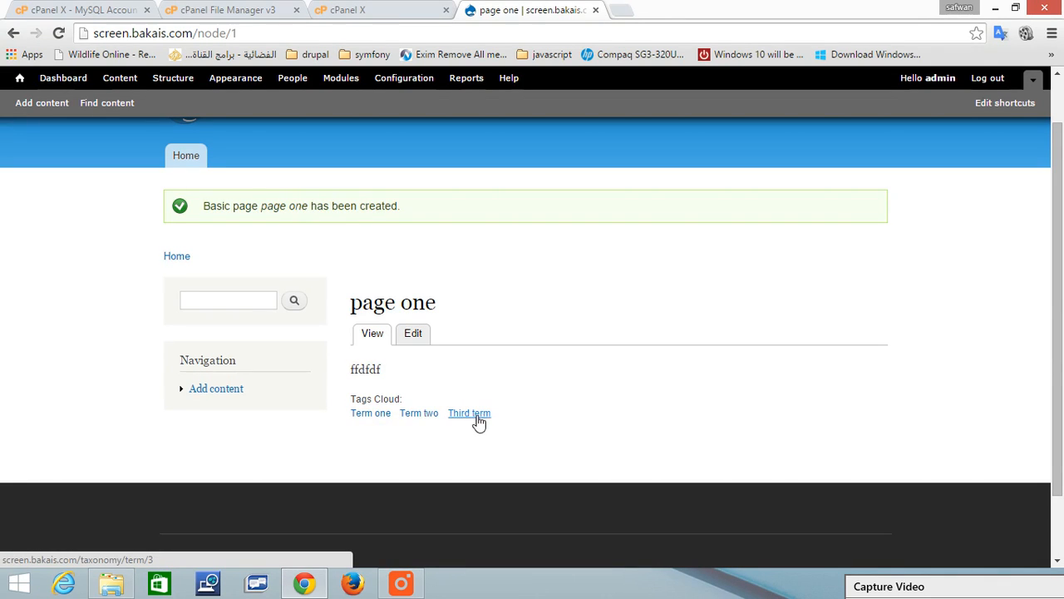
scroll(374, 422, "down", 2)
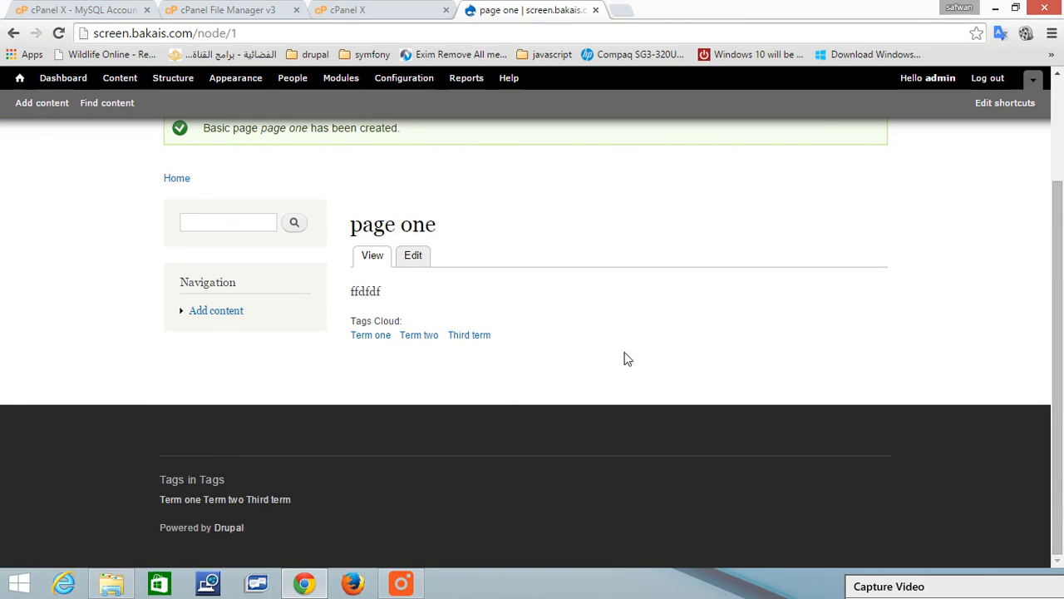
left_click(402, 586)
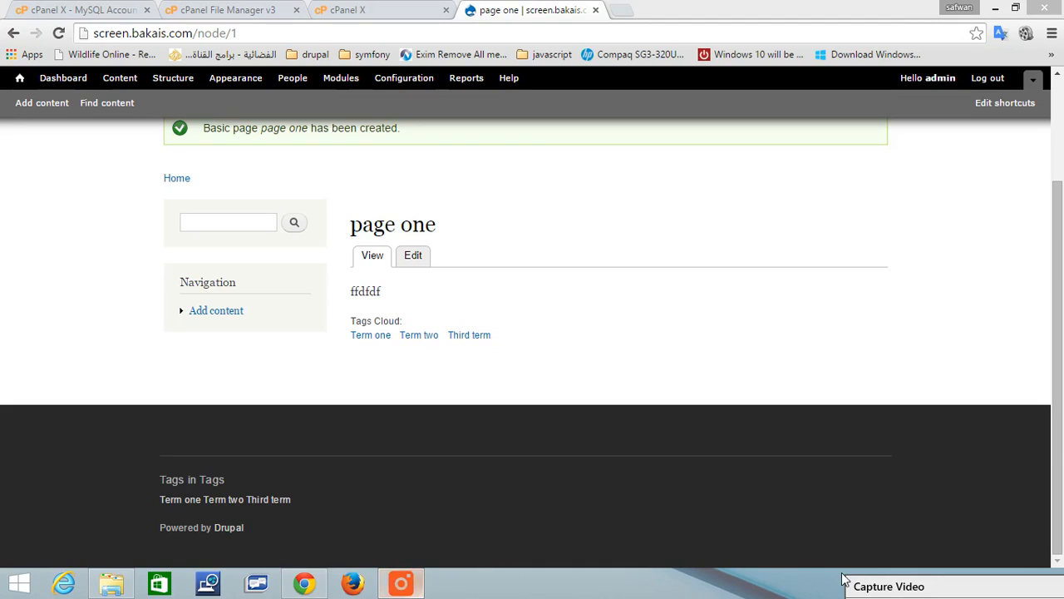
mouse_move(873, 567)
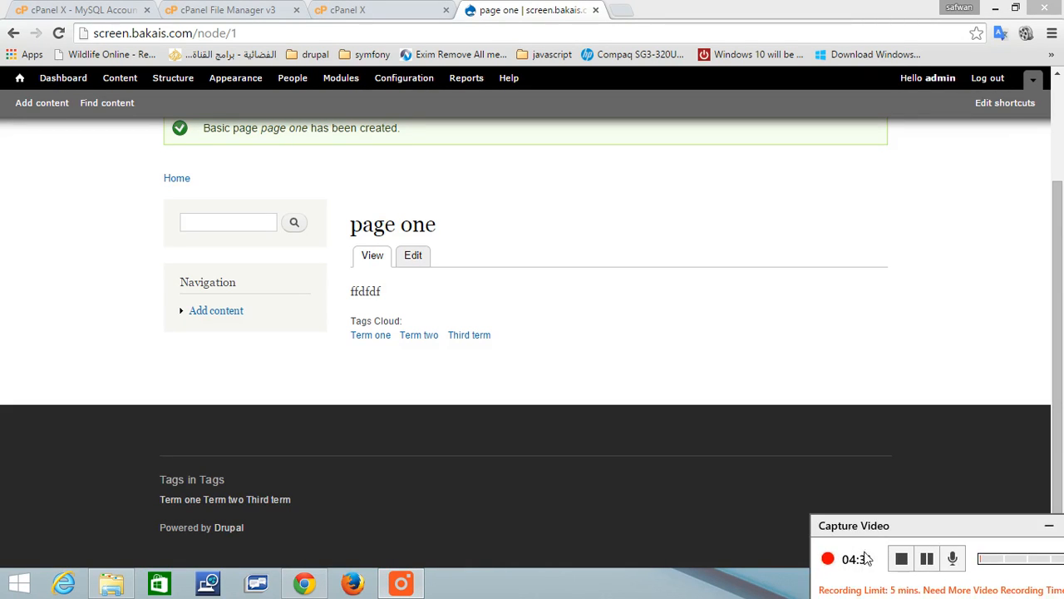